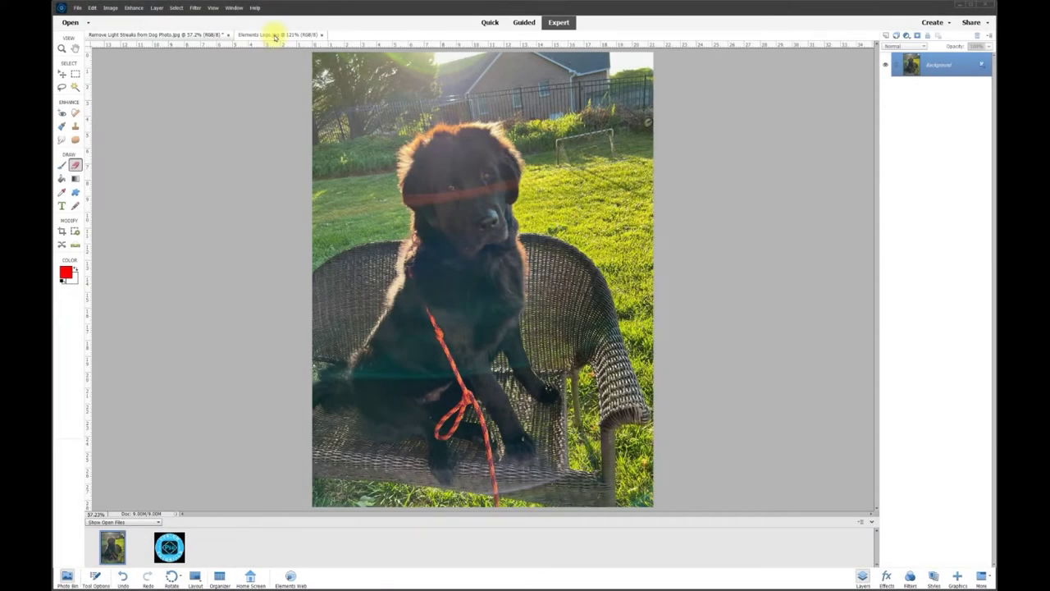
# Step: Return to the dog photo and apply Auto Haze Removal
pyautogui.click(275, 36)
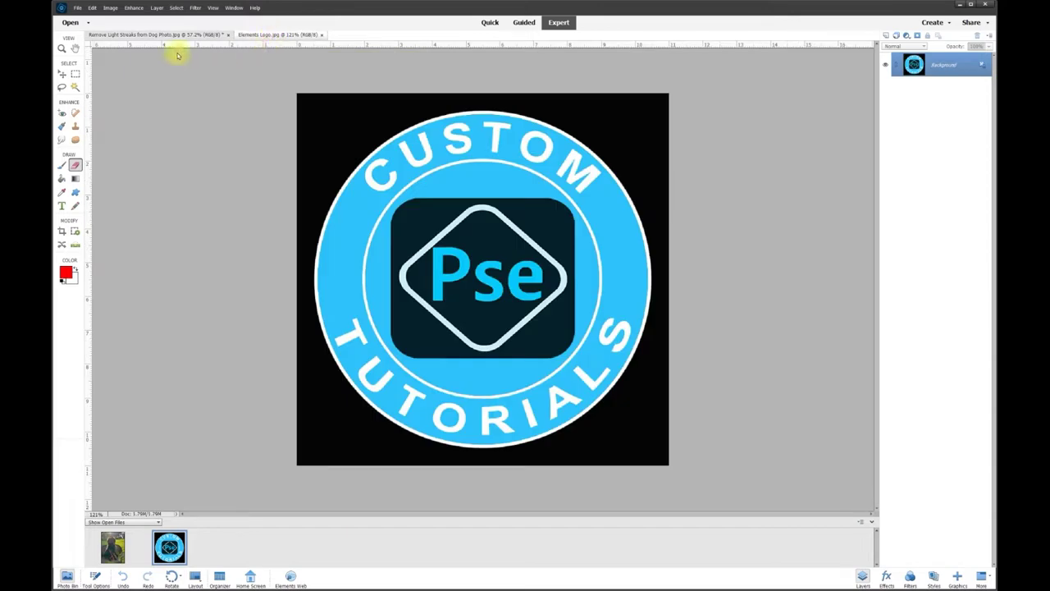
pyautogui.click(146, 36)
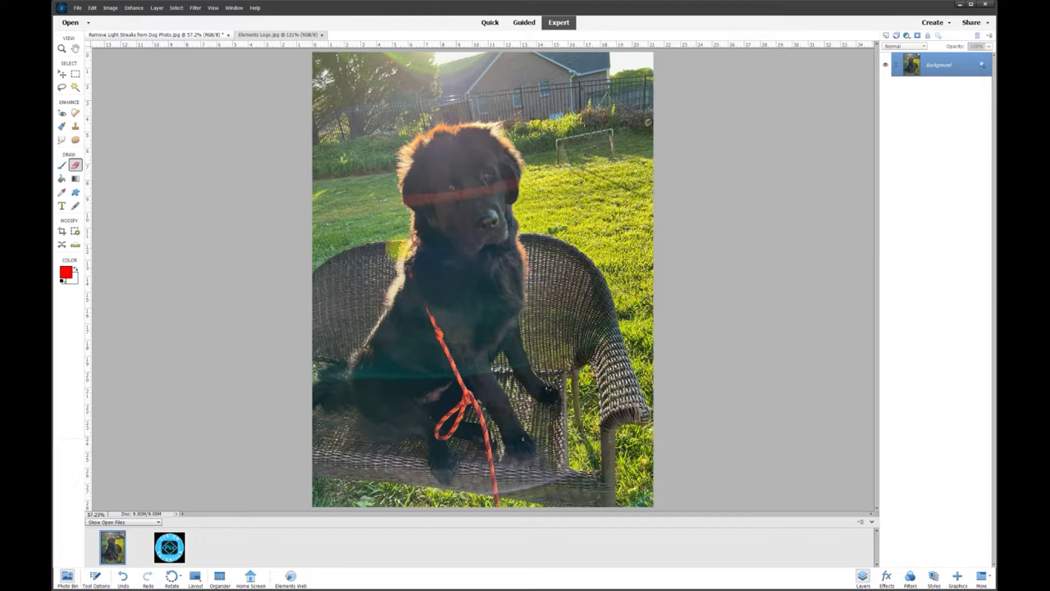
pyautogui.click(132, 7)
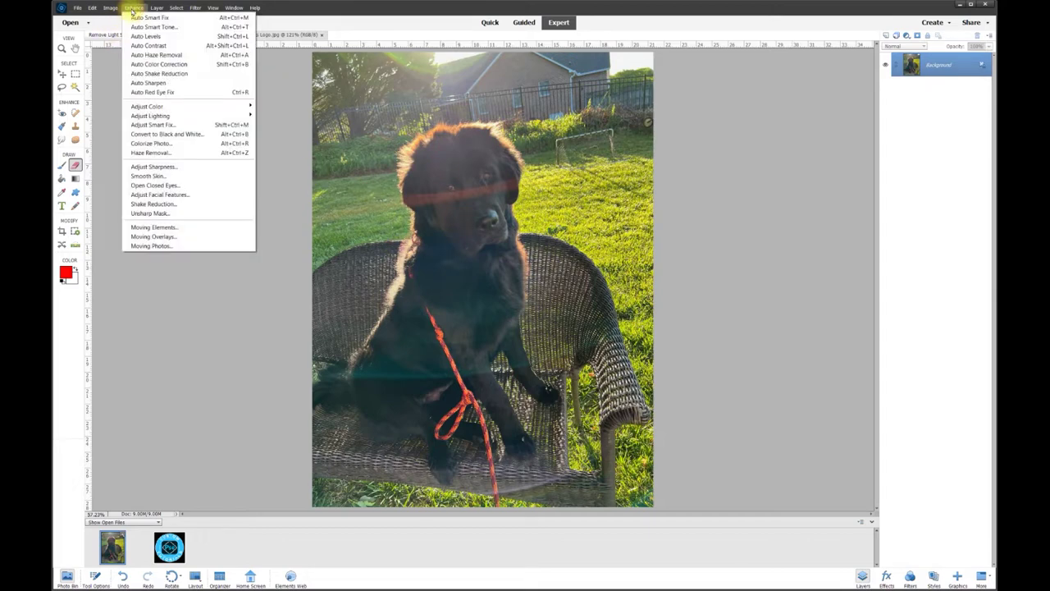
pyautogui.click(159, 54)
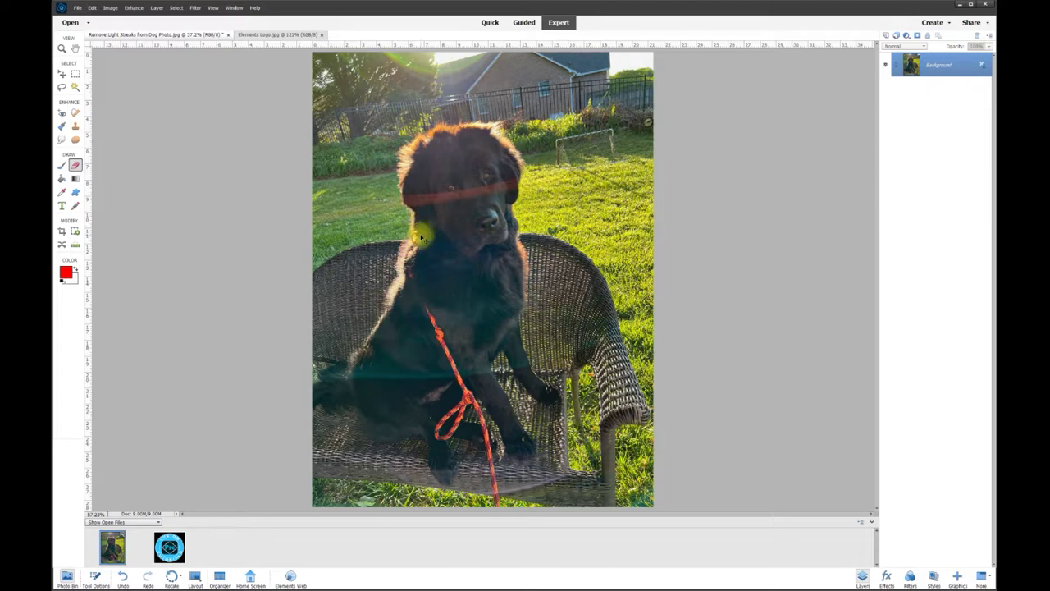
# Step: Apply manual Haze Removal with the Haze Reduction slider pushed higher
pyautogui.click(133, 9)
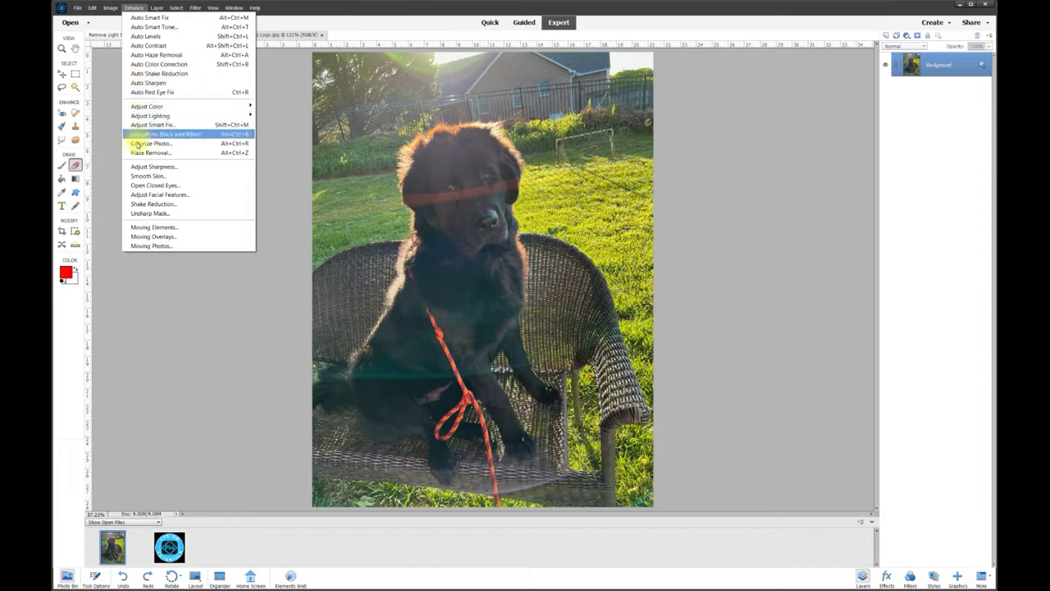
pyautogui.click(140, 152)
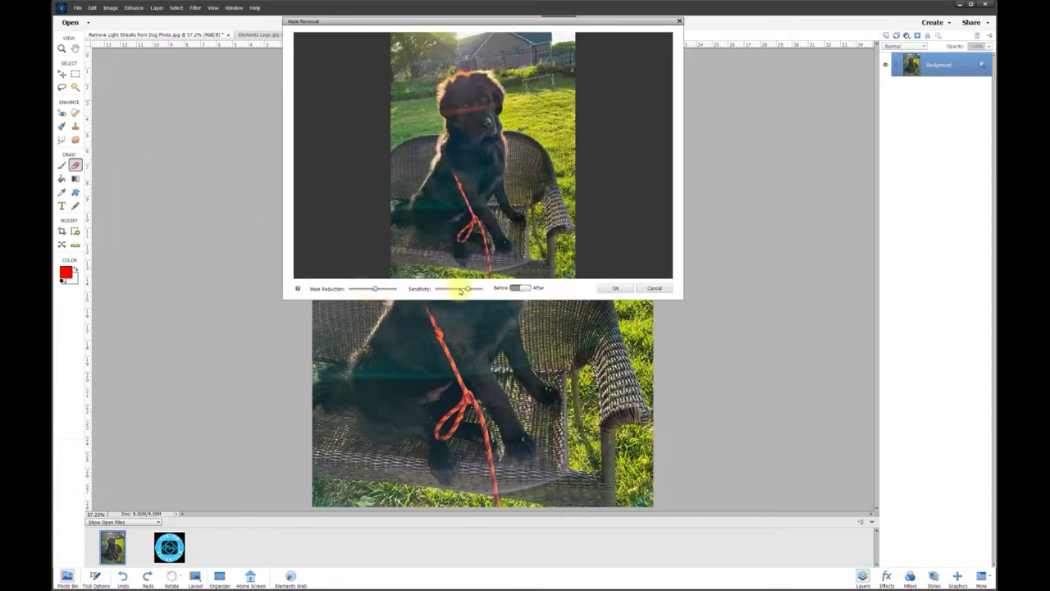
pyautogui.click(520, 287)
pyautogui.click(520, 287)
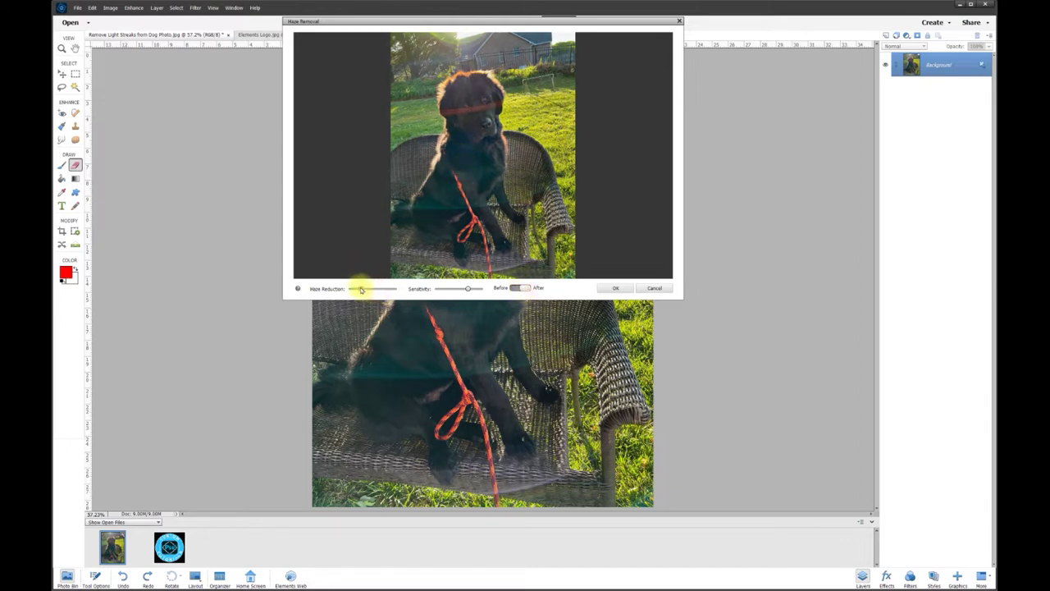
pyautogui.moveTo(361, 289); pyautogui.dragTo(387, 289)
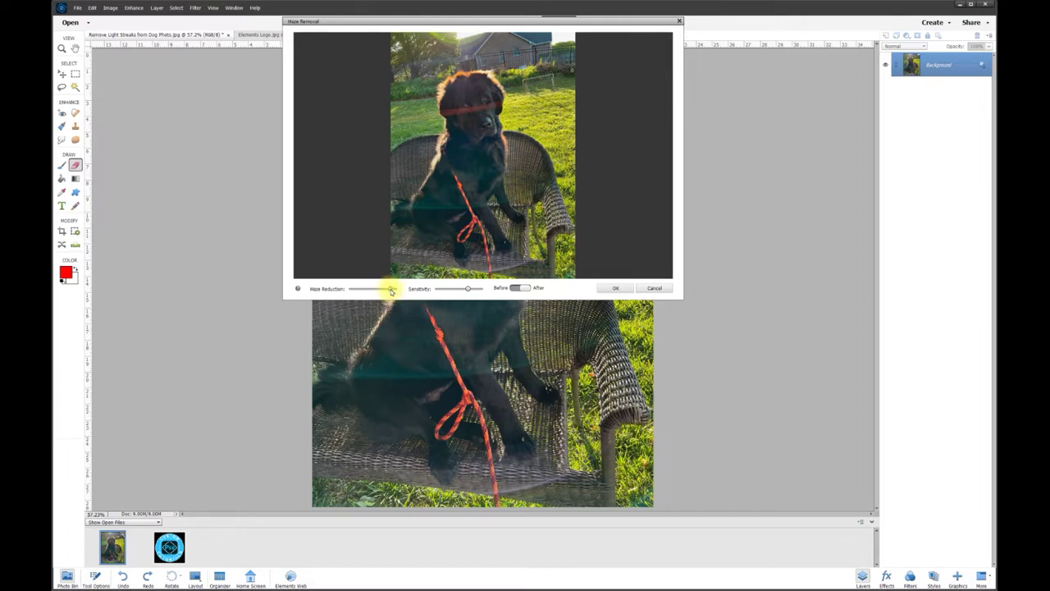
pyautogui.moveTo(392, 291); pyautogui.dragTo(396, 291)
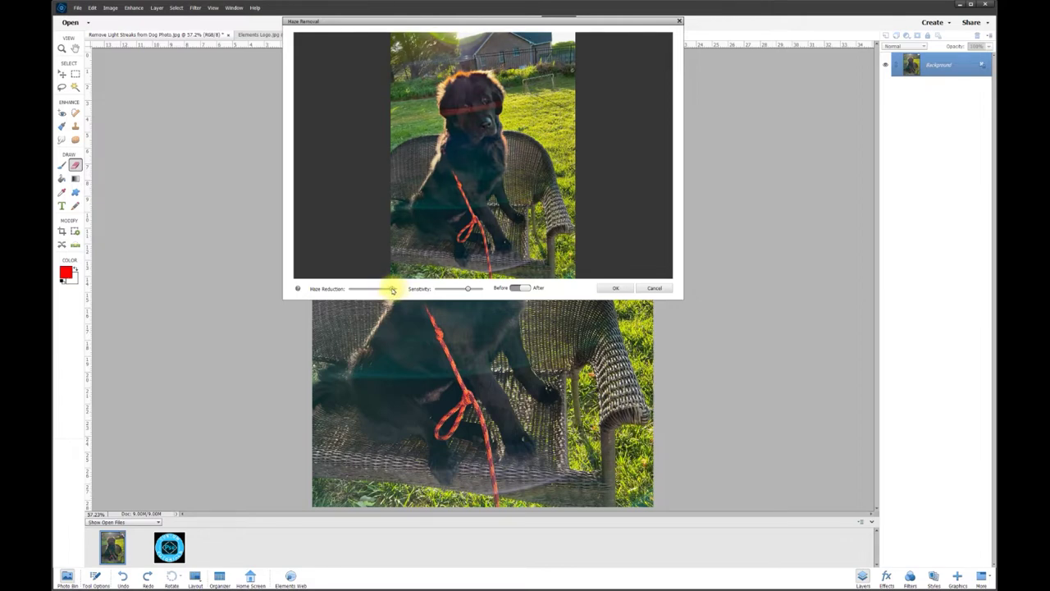
pyautogui.click(523, 287)
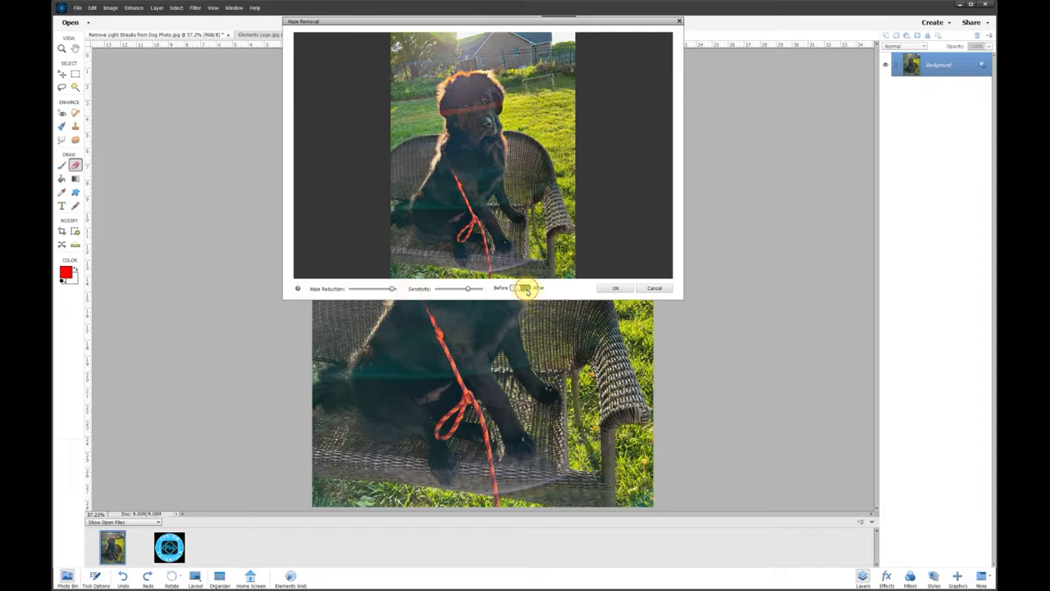
pyautogui.click(615, 287)
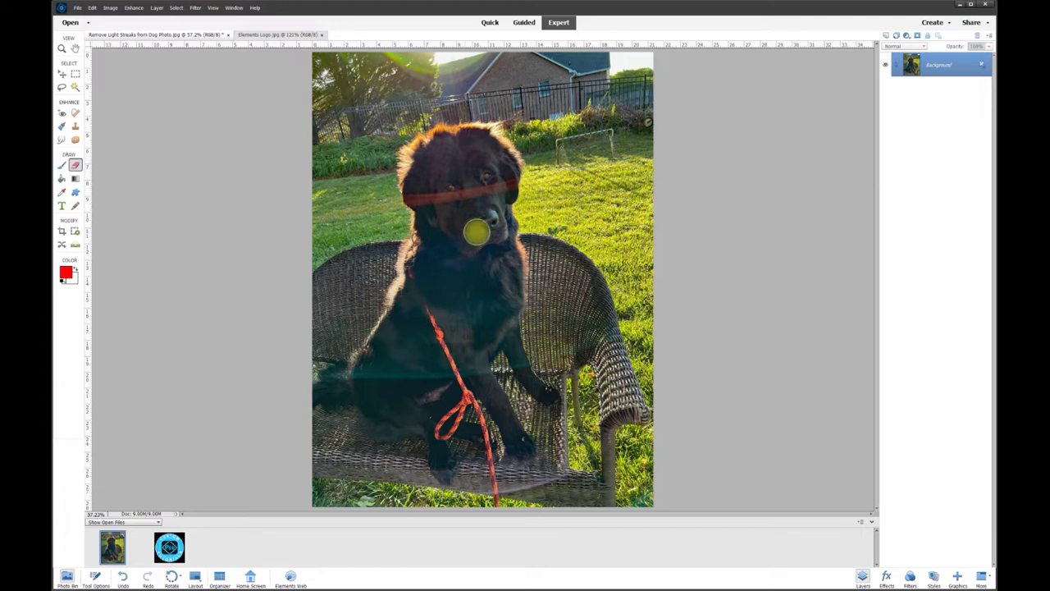
# Step: Duplicate the Background layer as a Background copy
pyautogui.rightClick(927, 65)
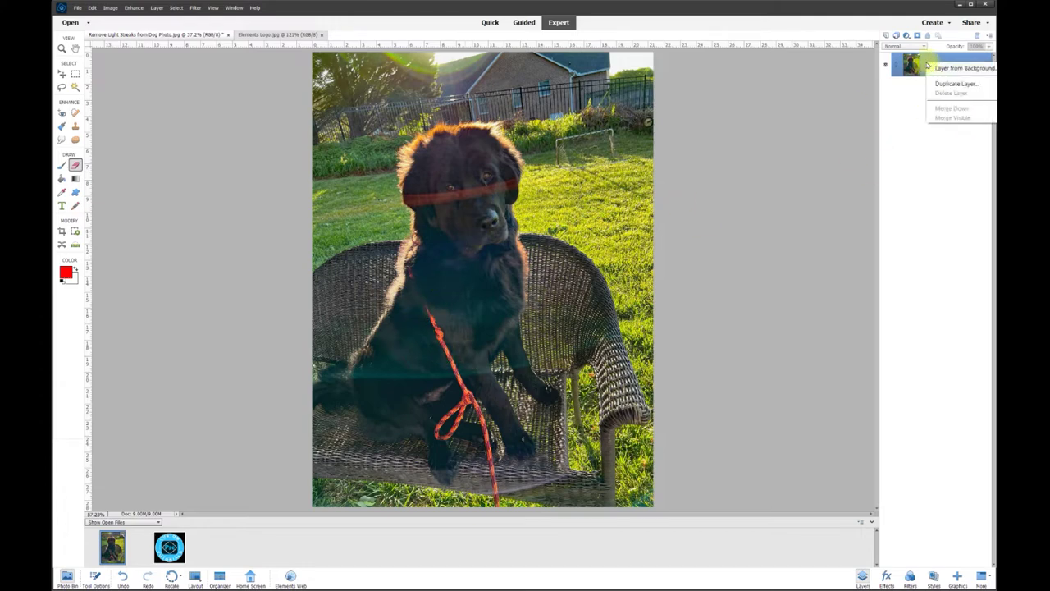
pyautogui.click(935, 83)
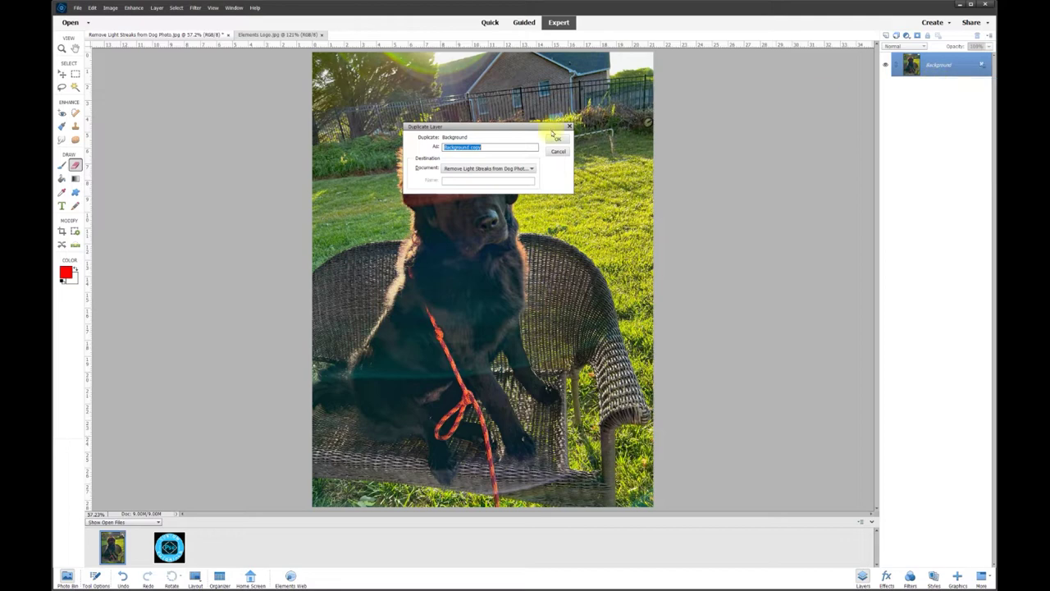
pyautogui.click(555, 139)
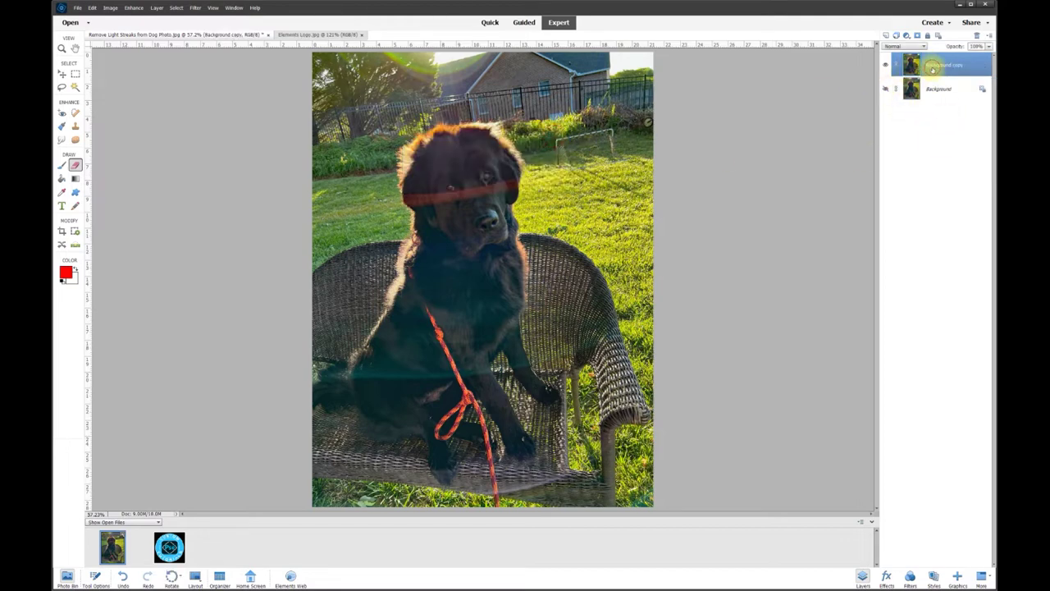
# Step: Erase the red streak across the dog's eyes on the copy, then show and select Background
pyautogui.scroll(5, 426, 197)
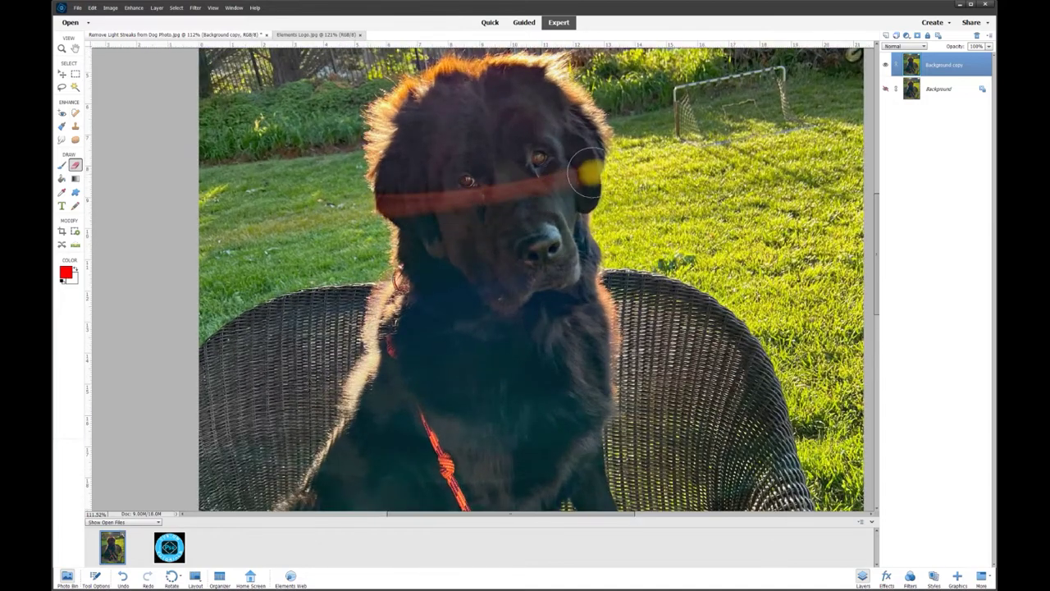
pyautogui.scroll(2, 584, 170)
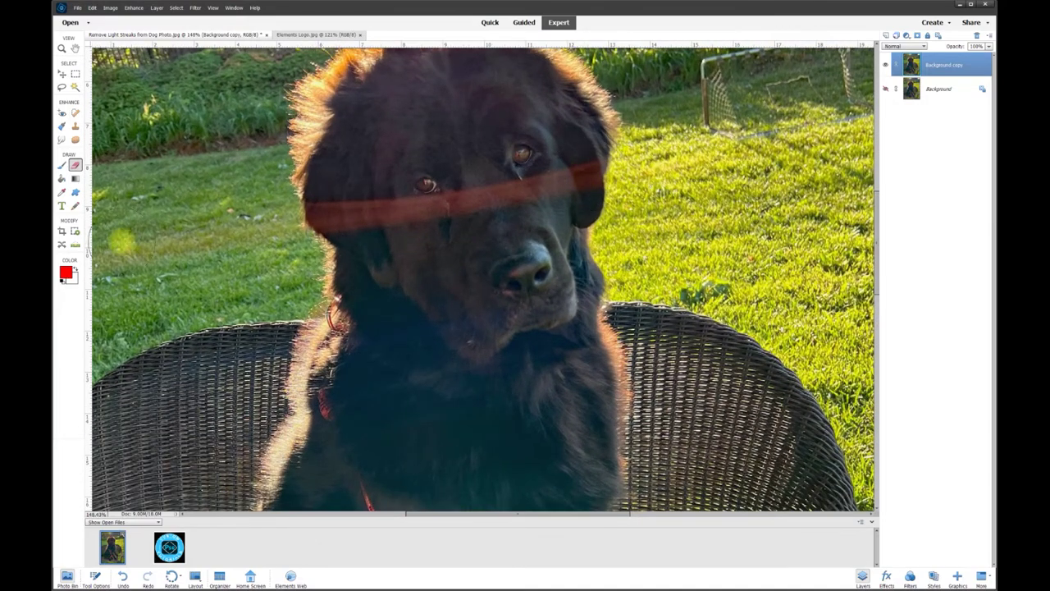
pyautogui.click(95, 577)
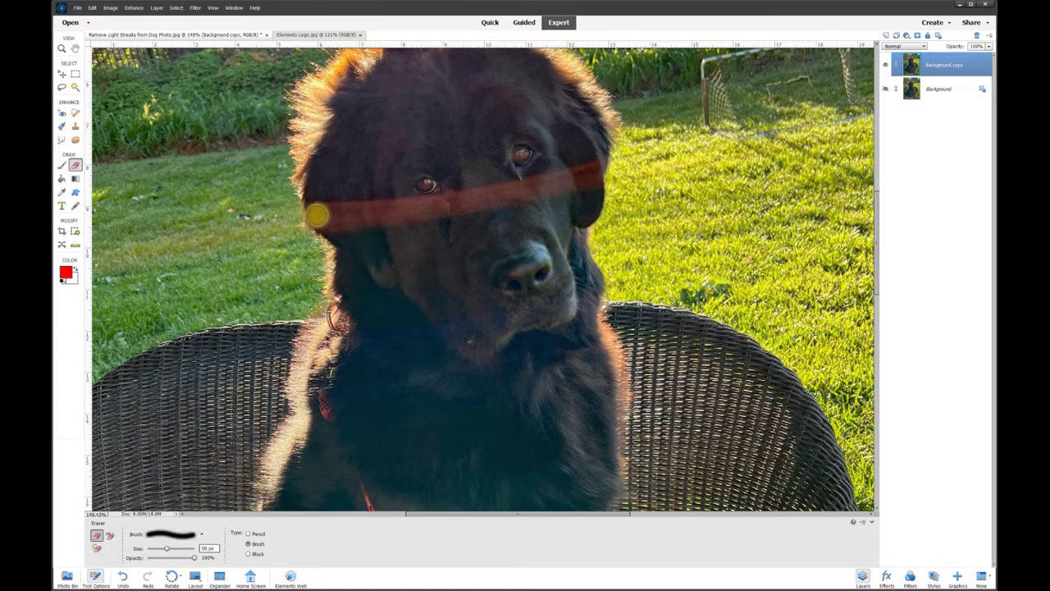
pyautogui.moveTo(318, 215)
pyautogui.mouseDown()
pyautogui.moveTo(487, 200)
pyautogui.moveTo(591, 169)
pyautogui.mouseUp()
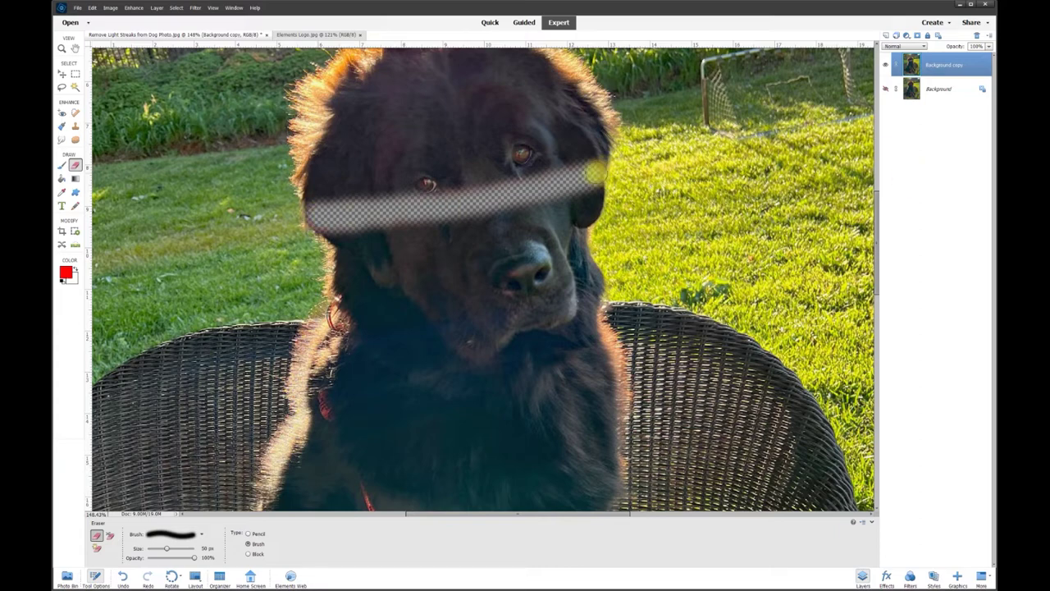
pyautogui.click(886, 90)
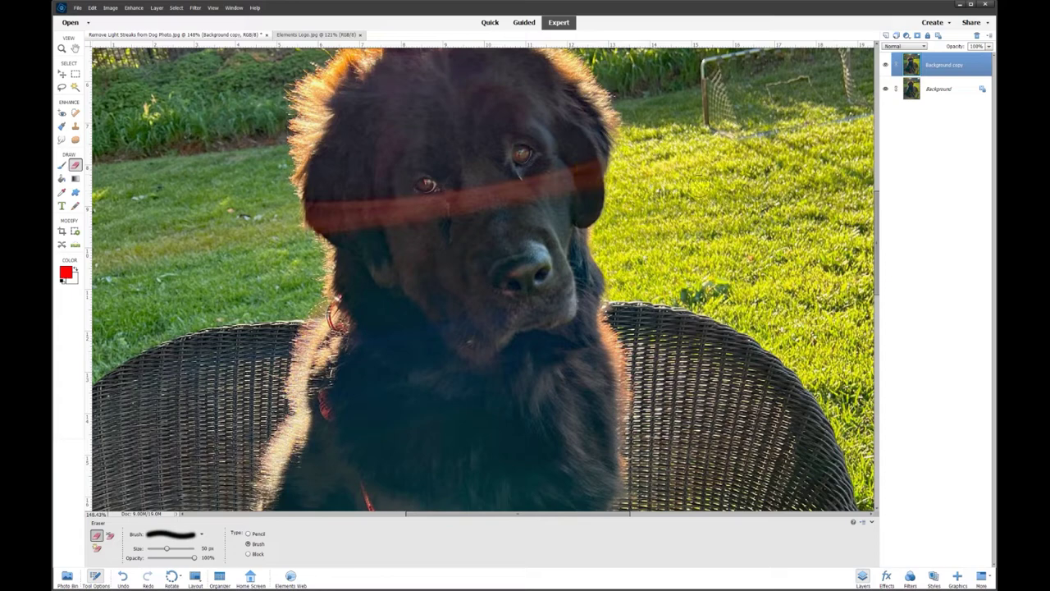
pyautogui.click(941, 91)
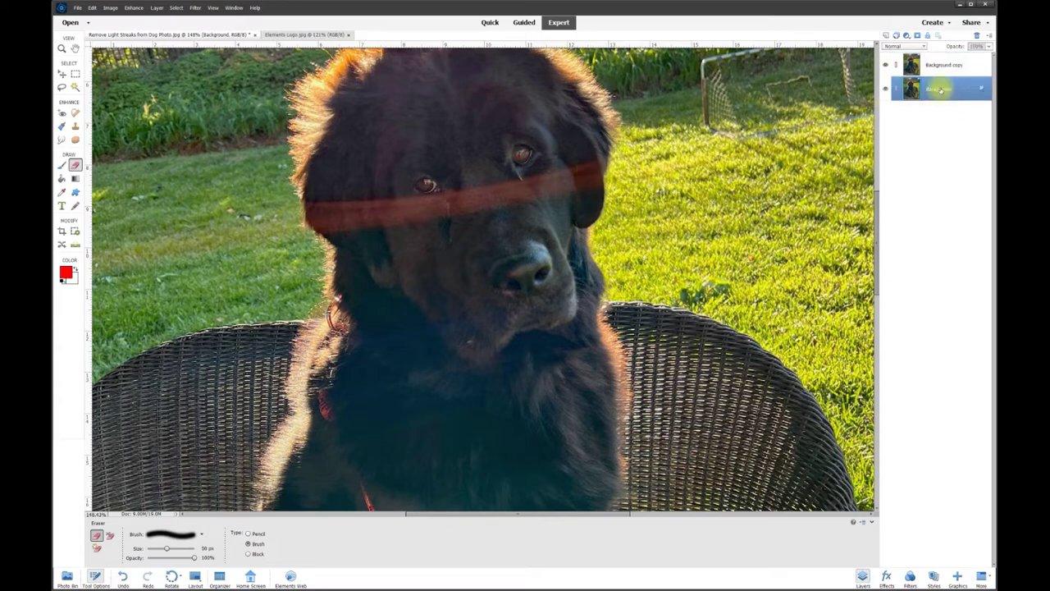
# Step: In Hue/Saturation, set Hue +20, Saturation -43 and Lightness -43 on the streak
pyautogui.click(134, 8)
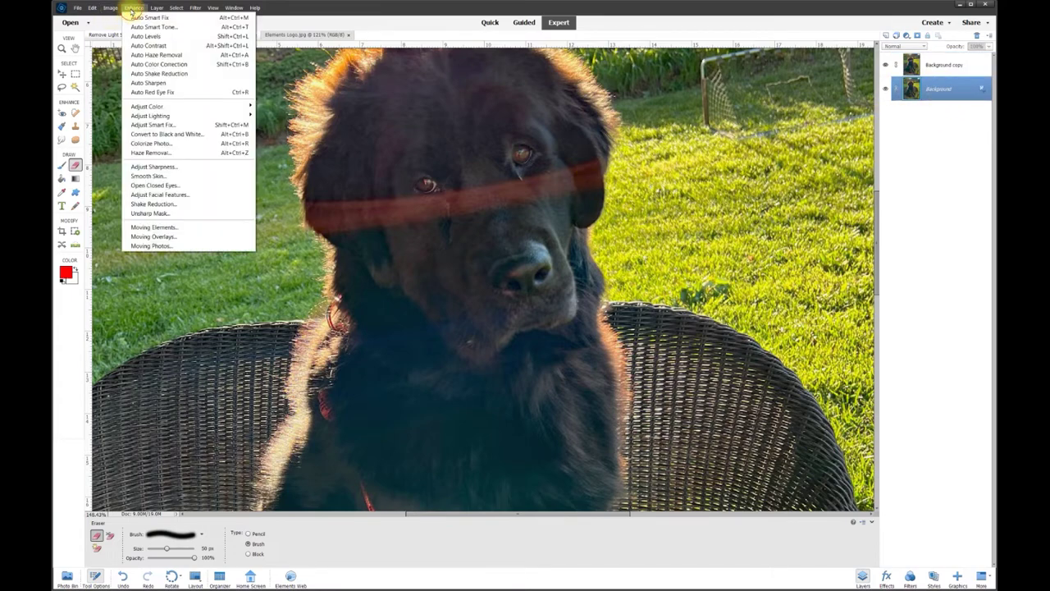
pyautogui.moveTo(222, 106)
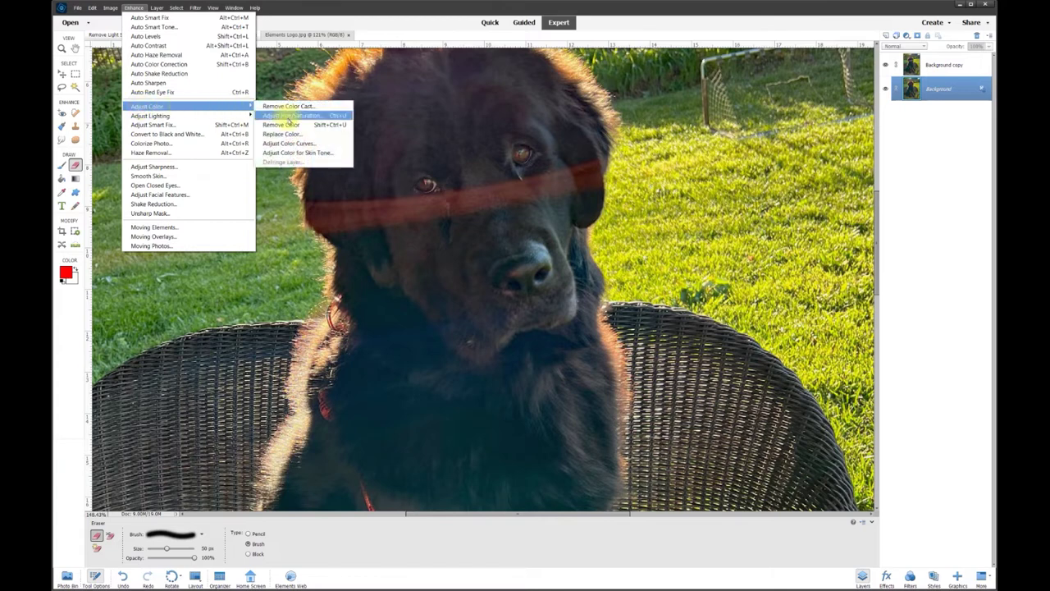
pyautogui.click(289, 116)
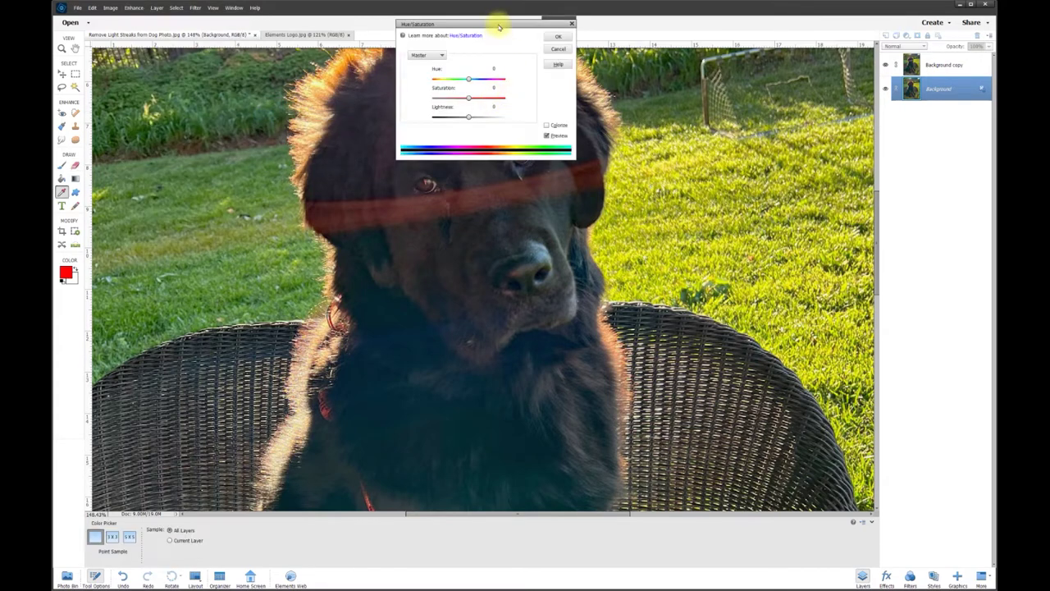
pyautogui.moveTo(497, 18); pyautogui.dragTo(571, 14)
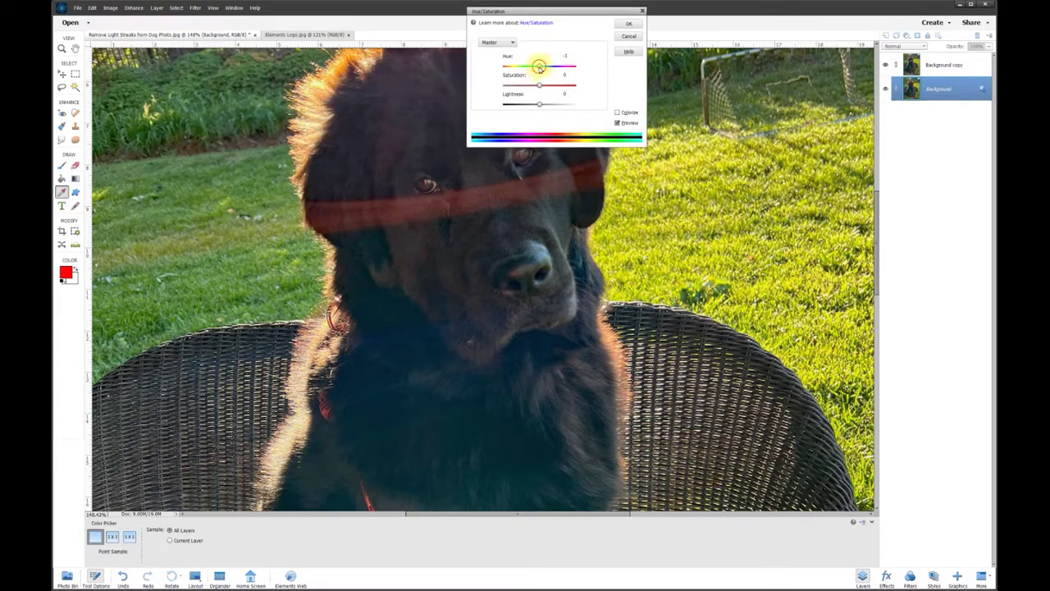
pyautogui.moveTo(531, 68)
pyautogui.mouseDown()
pyautogui.moveTo(502, 67)
pyautogui.moveTo(588, 69)
pyautogui.moveTo(537, 68)
pyautogui.mouseUp()
pyautogui.moveTo(543, 67); pyautogui.dragTo(533, 67)
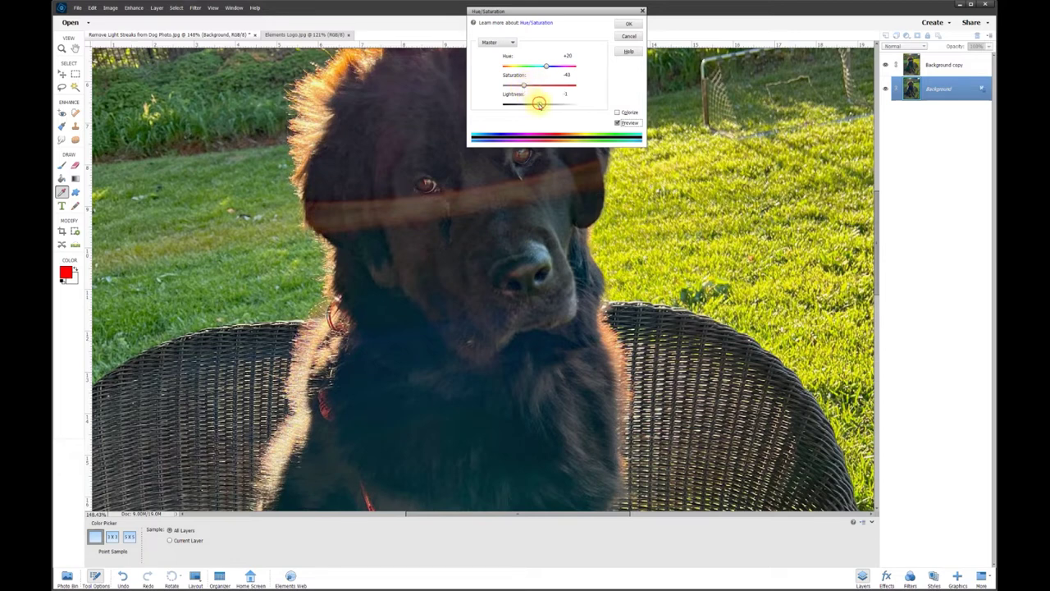
pyautogui.moveTo(537, 105); pyautogui.dragTo(533, 106)
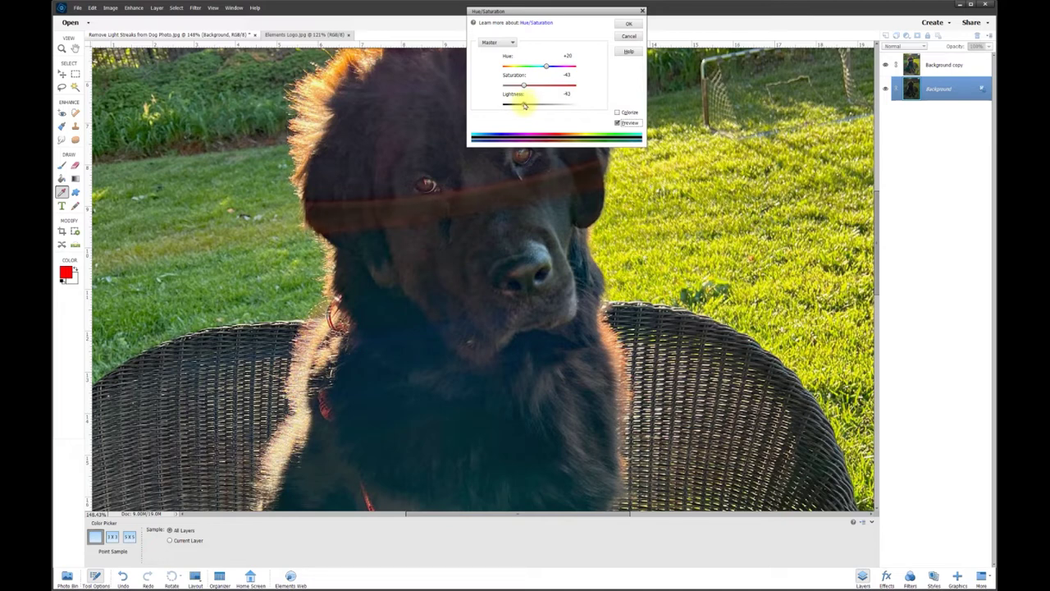
# Step: Compare the streak before and after the correction and apply the Hue/Saturation change
pyautogui.click(617, 123)
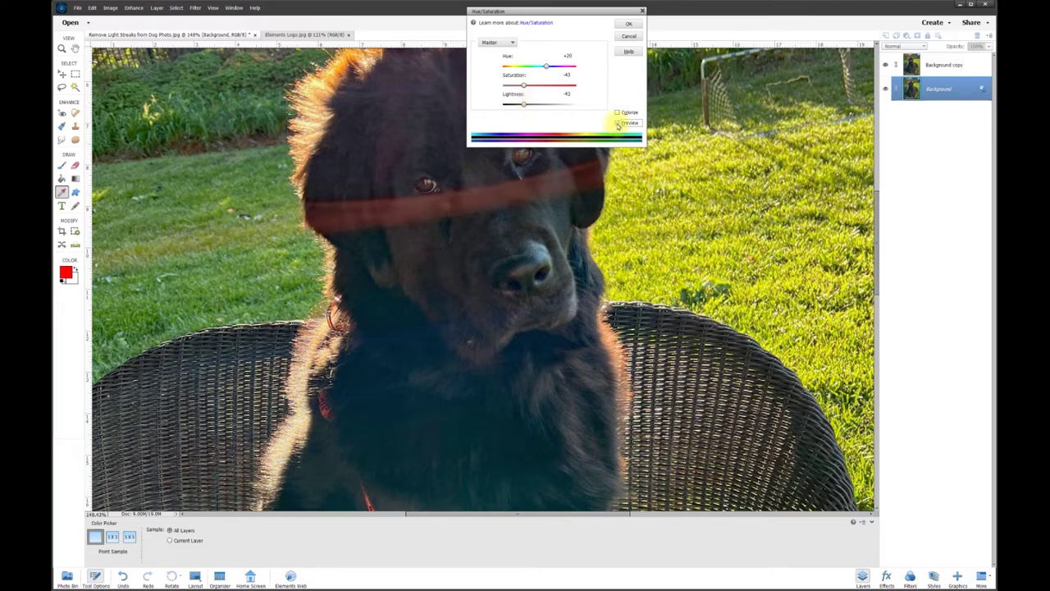
pyautogui.click(618, 123)
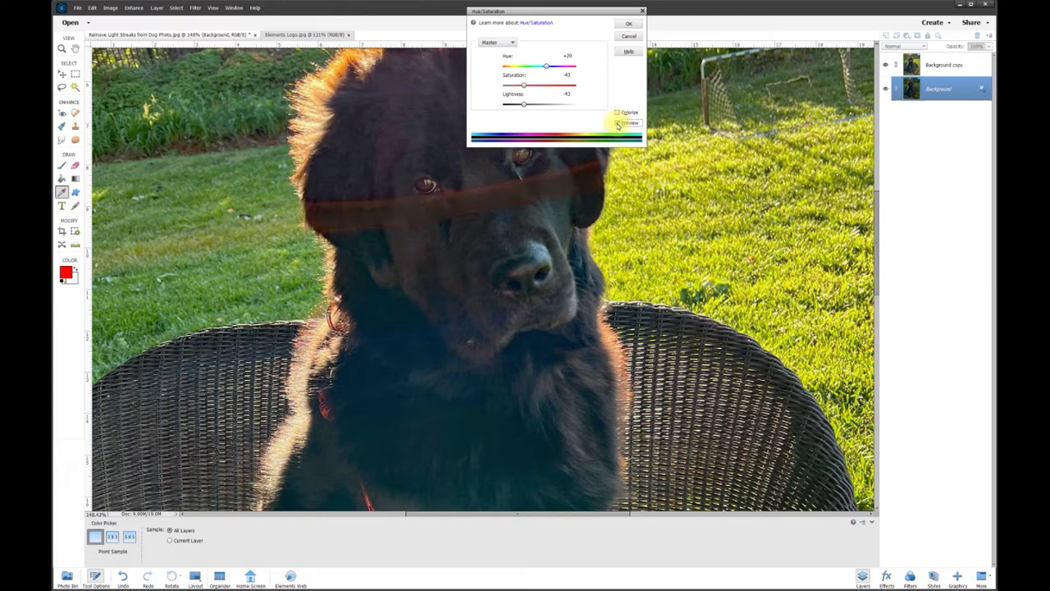
pyautogui.click(618, 123)
pyautogui.click(618, 123)
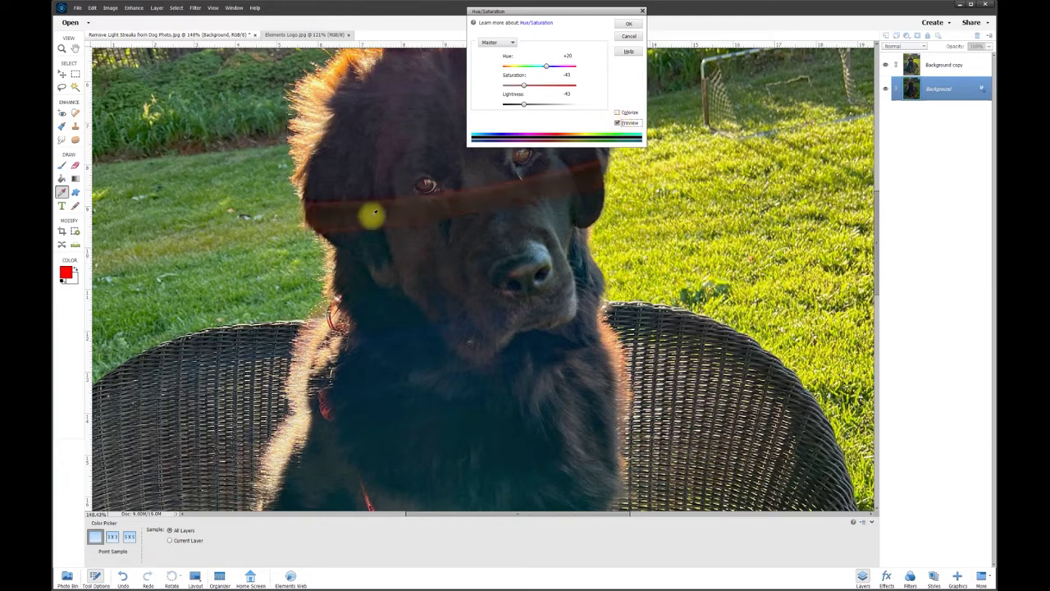
pyautogui.click(622, 23)
pyautogui.press('e')
pyautogui.hotkey('ctrl', '0')
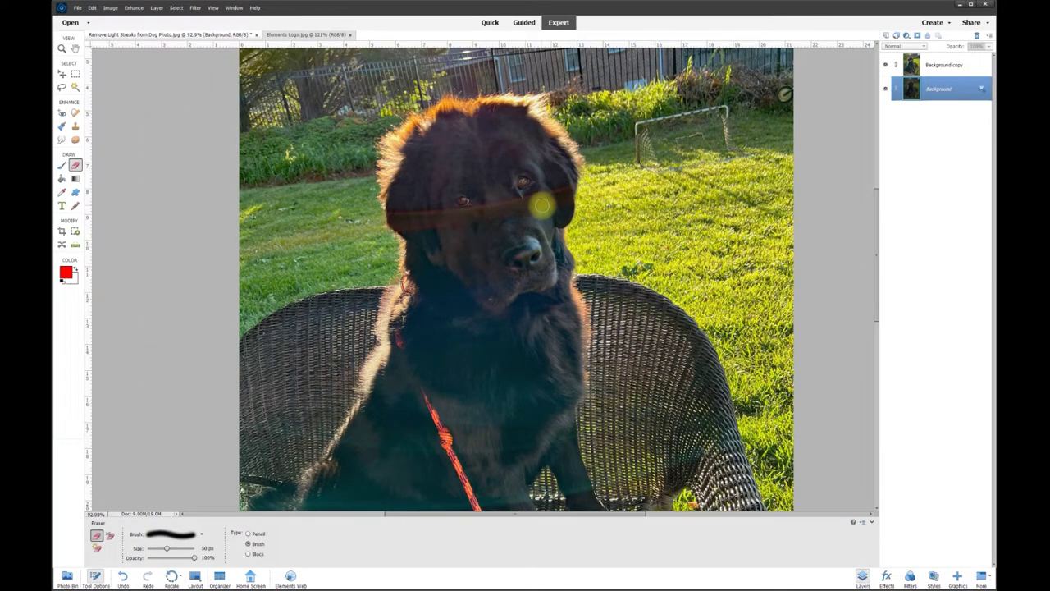
# Step: Hide the Background copy layer so only the adjusted Background layer shows
pyautogui.scroll(-1, 467, 439)
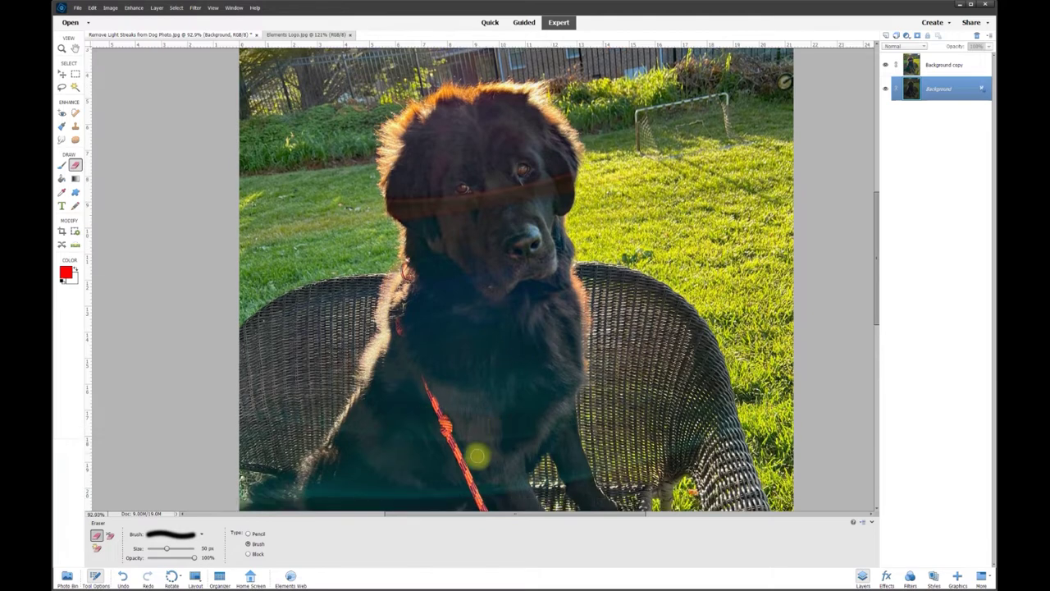
pyautogui.click(885, 63)
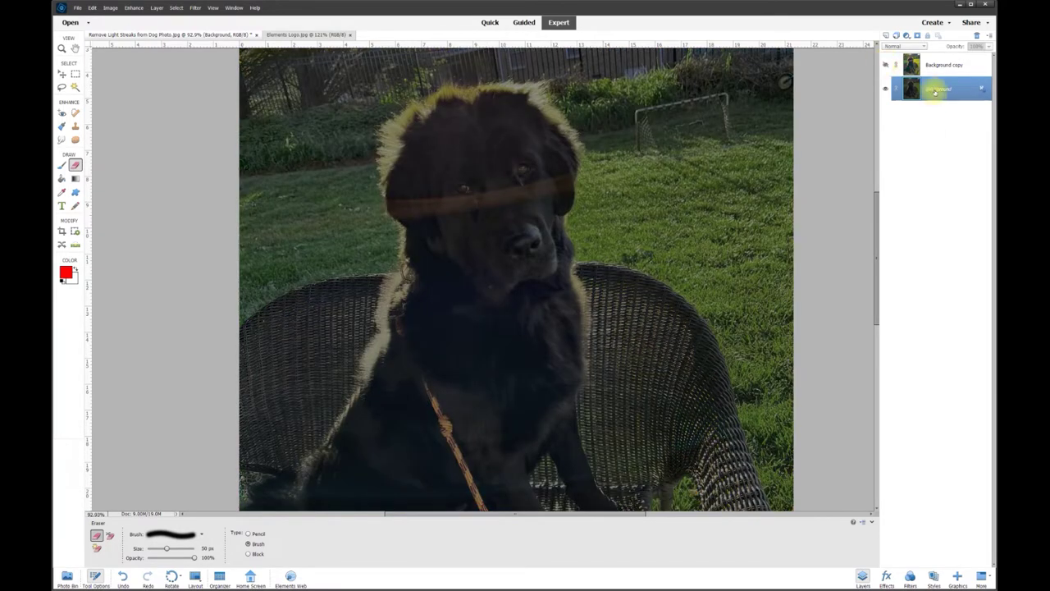
# Step: Lasso the streak around the dog's eyes and copy it to a new Layer 1
pyautogui.click(61, 86)
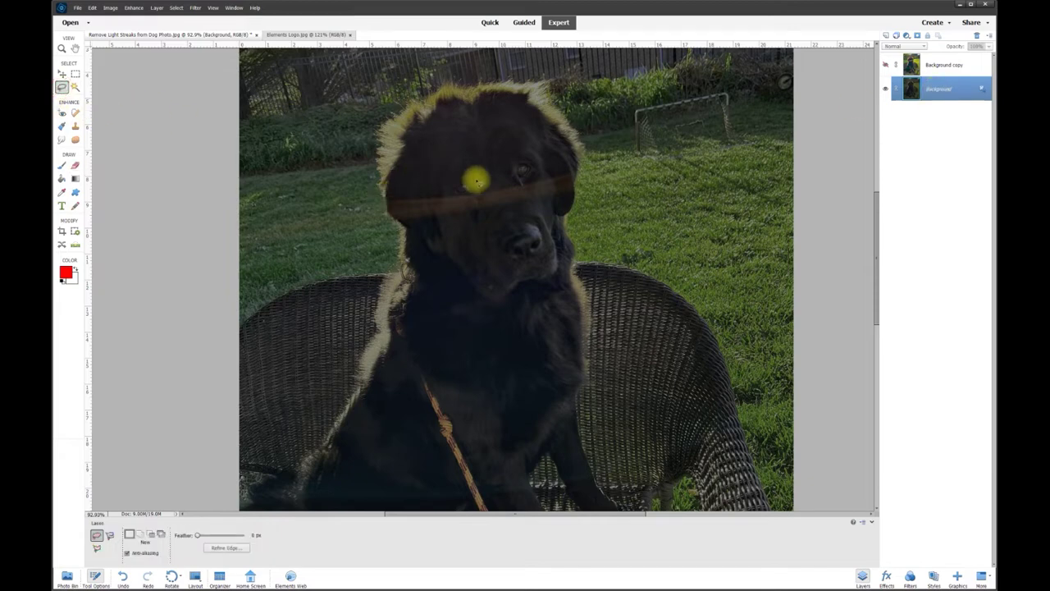
pyautogui.moveTo(466, 170)
pyautogui.mouseDown()
pyautogui.moveTo(362, 190)
pyautogui.moveTo(362, 222)
pyautogui.moveTo(381, 241)
pyautogui.moveTo(492, 240)
pyautogui.moveTo(597, 215)
pyautogui.moveTo(628, 191)
pyautogui.moveTo(615, 151)
pyautogui.moveTo(525, 156)
pyautogui.mouseUp()
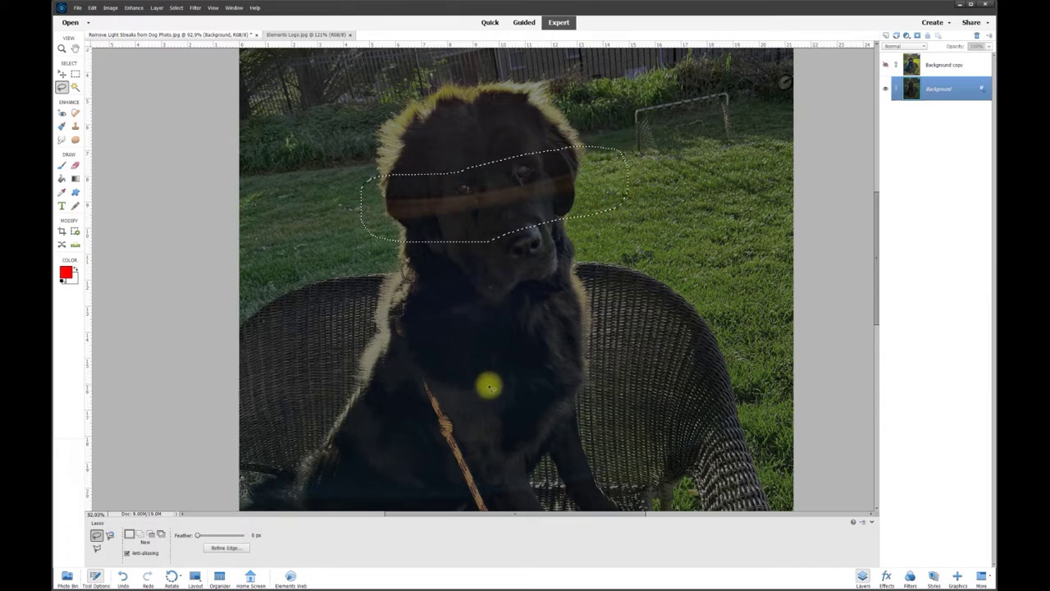
pyautogui.rightClick(537, 204)
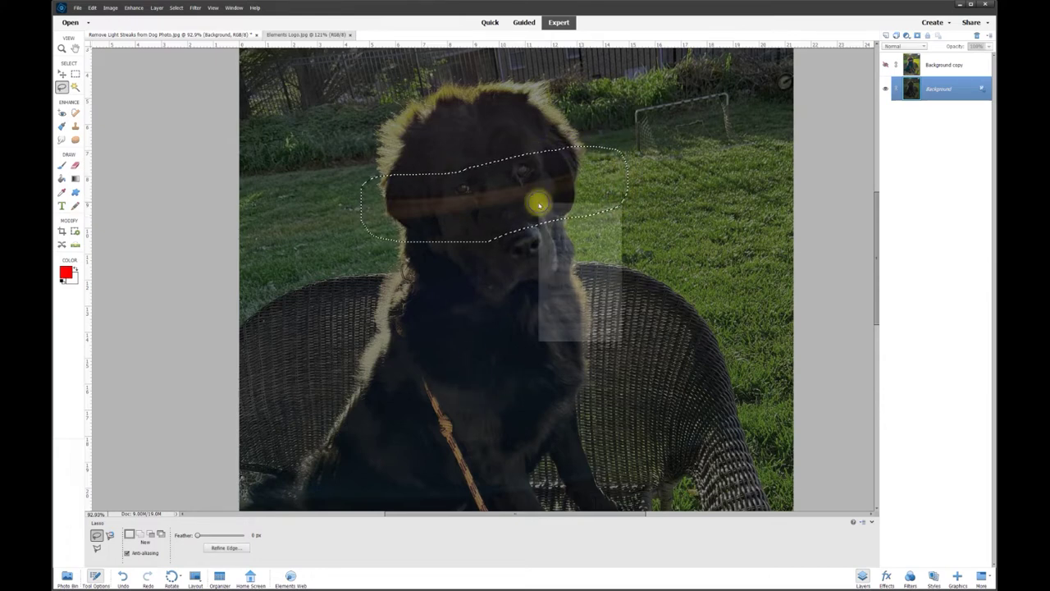
pyautogui.click(584, 253)
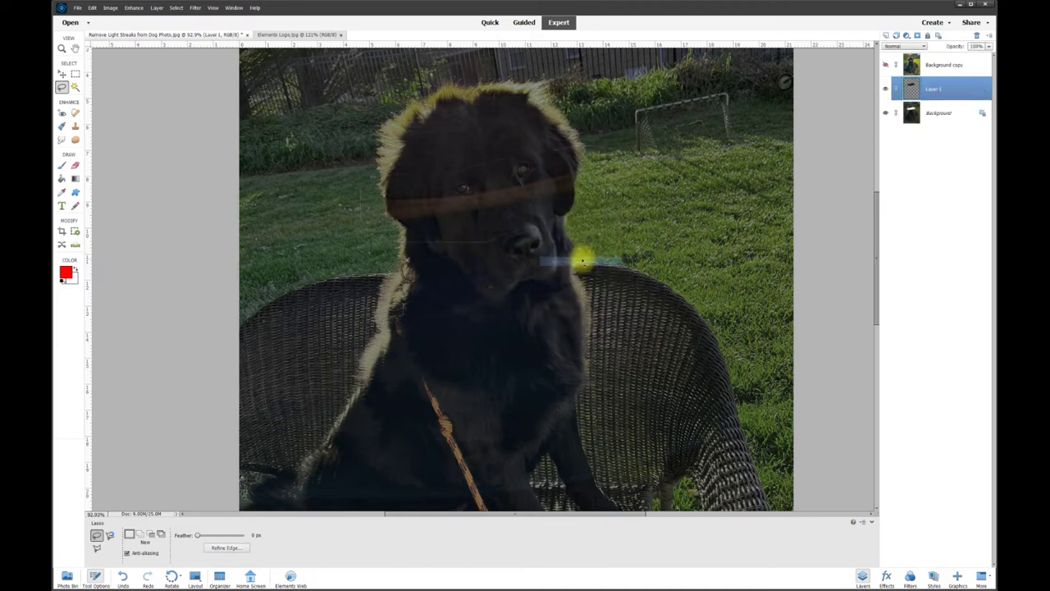
# Step: Turn visibility back on for the Background copy and Layer 1
pyautogui.click(886, 64)
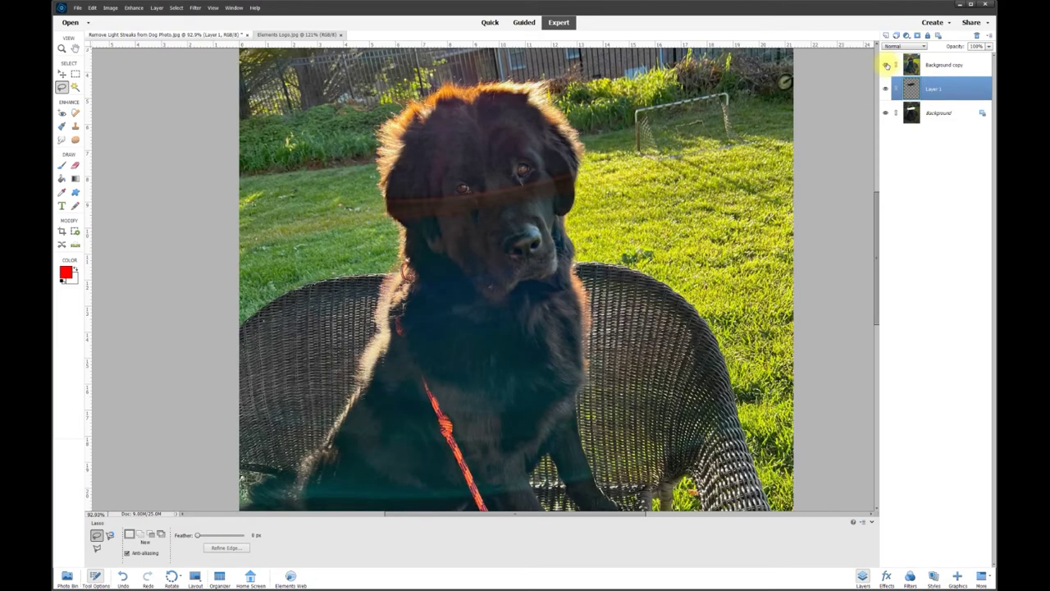
pyautogui.click(912, 89)
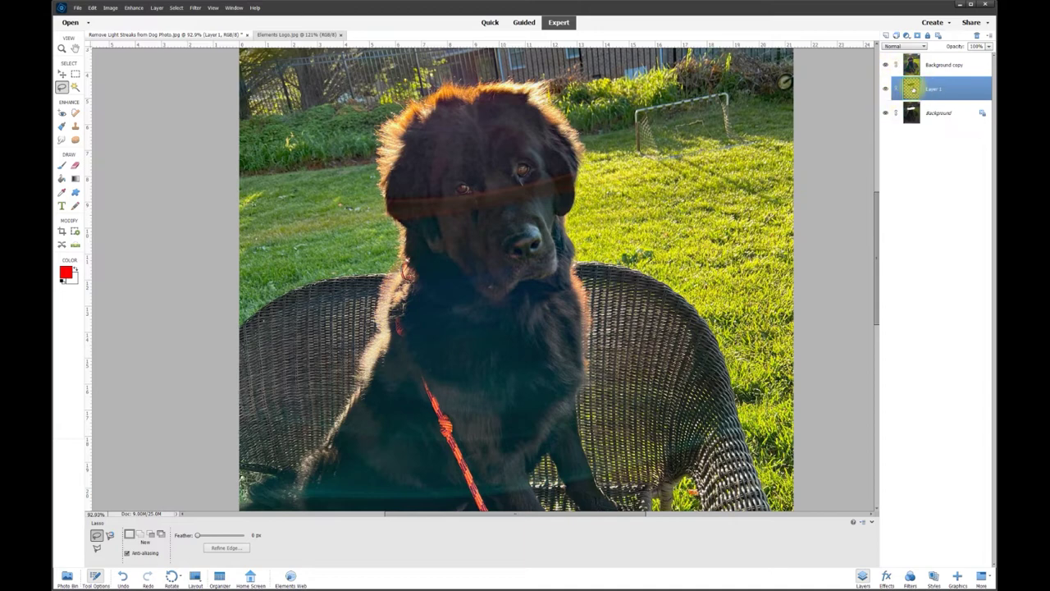
pyautogui.click(884, 88)
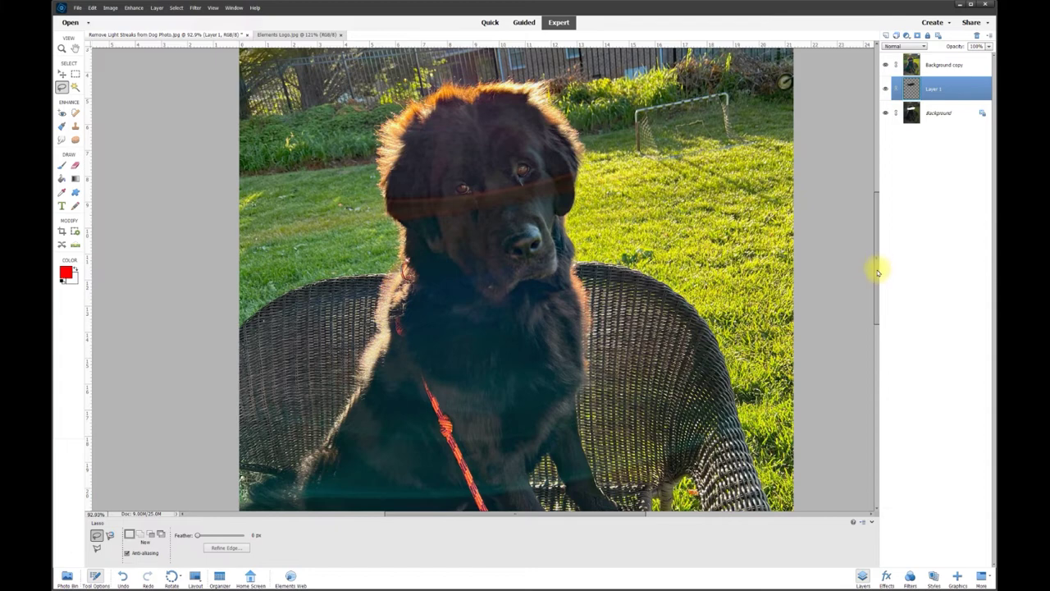
pyautogui.moveTo(874, 270); pyautogui.dragTo(874, 293)
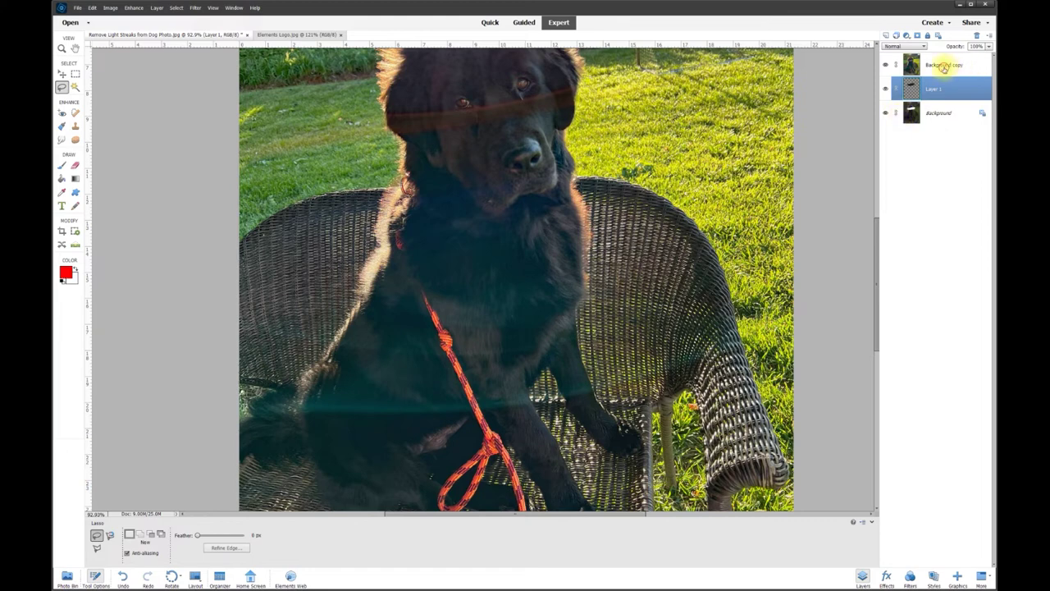
# Step: Erase the light streak over the dog's chest and neck from the Background copy layer
pyautogui.click(943, 67)
pyautogui.click(74, 164)
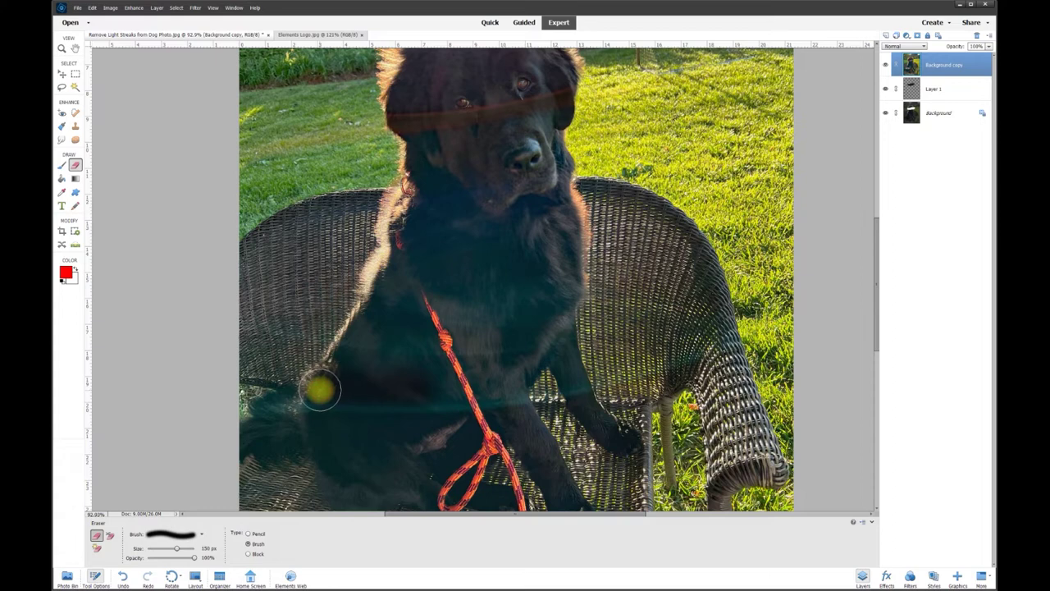
pyautogui.click(885, 112)
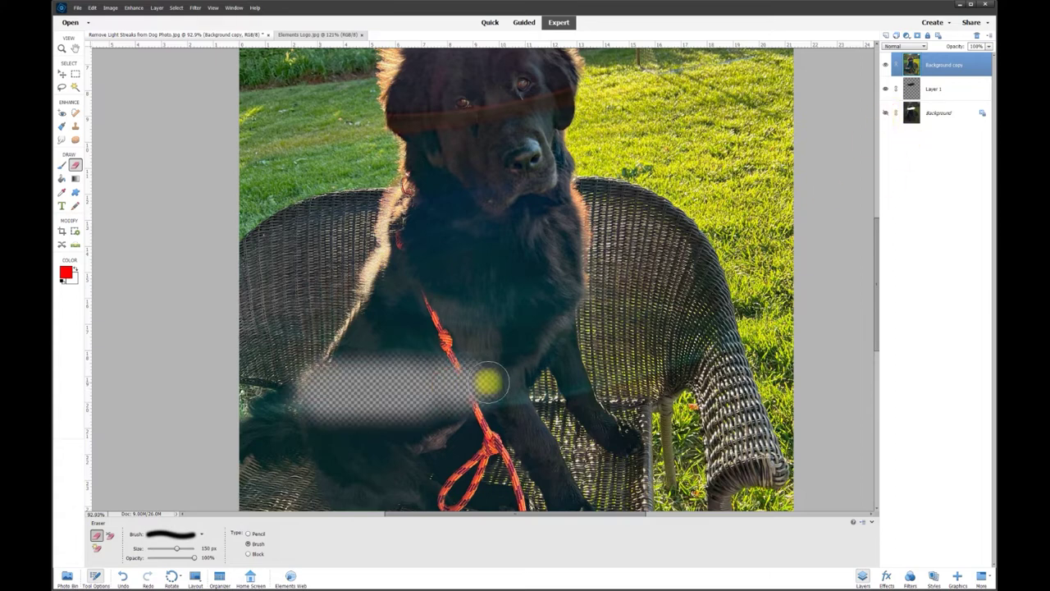
pyautogui.moveTo(488, 381)
pyautogui.mouseDown()
pyautogui.moveTo(512, 351)
pyautogui.moveTo(566, 338)
pyautogui.mouseUp()
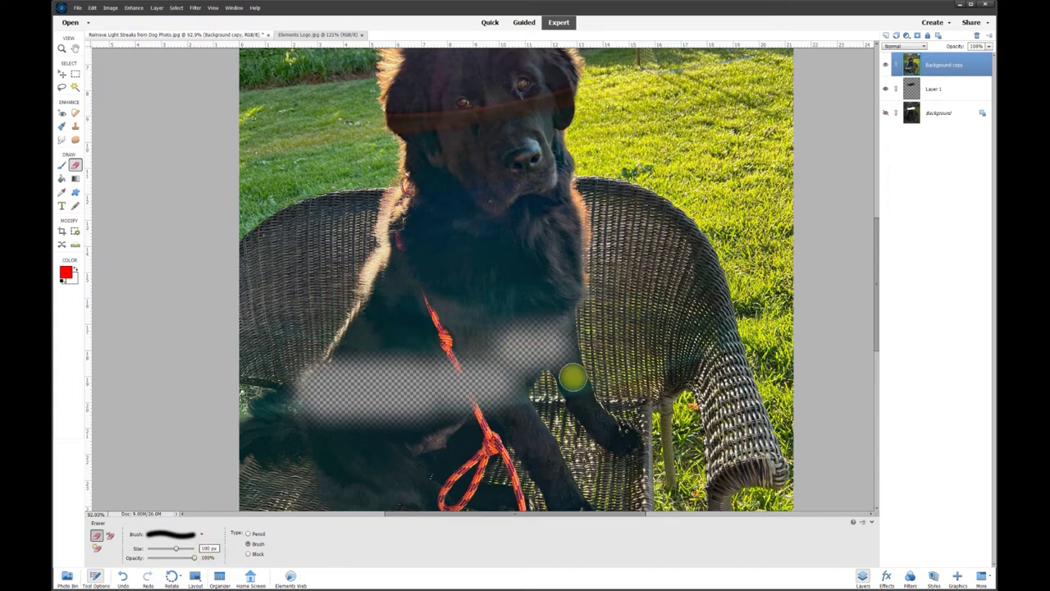
pyautogui.moveTo(556, 332)
pyautogui.mouseDown()
pyautogui.moveTo(568, 233)
pyautogui.moveTo(556, 194)
pyautogui.moveTo(406, 223)
pyautogui.moveTo(331, 371)
pyautogui.moveTo(385, 310)
pyautogui.moveTo(385, 352)
pyautogui.moveTo(426, 356)
pyautogui.moveTo(403, 275)
pyautogui.moveTo(460, 304)
pyautogui.moveTo(488, 356)
pyautogui.moveTo(470, 346)
pyautogui.moveTo(421, 255)
pyautogui.moveTo(482, 314)
pyautogui.moveTo(532, 317)
pyautogui.moveTo(549, 218)
pyautogui.moveTo(474, 244)
pyautogui.moveTo(514, 265)
pyautogui.moveTo(521, 294)
pyautogui.mouseUp()
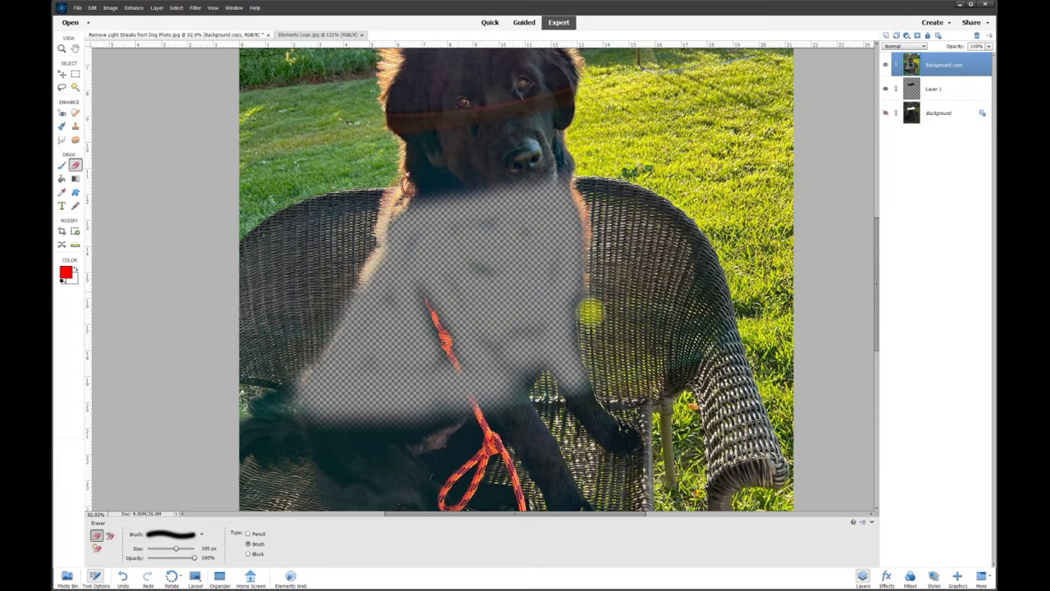
pyautogui.click(886, 115)
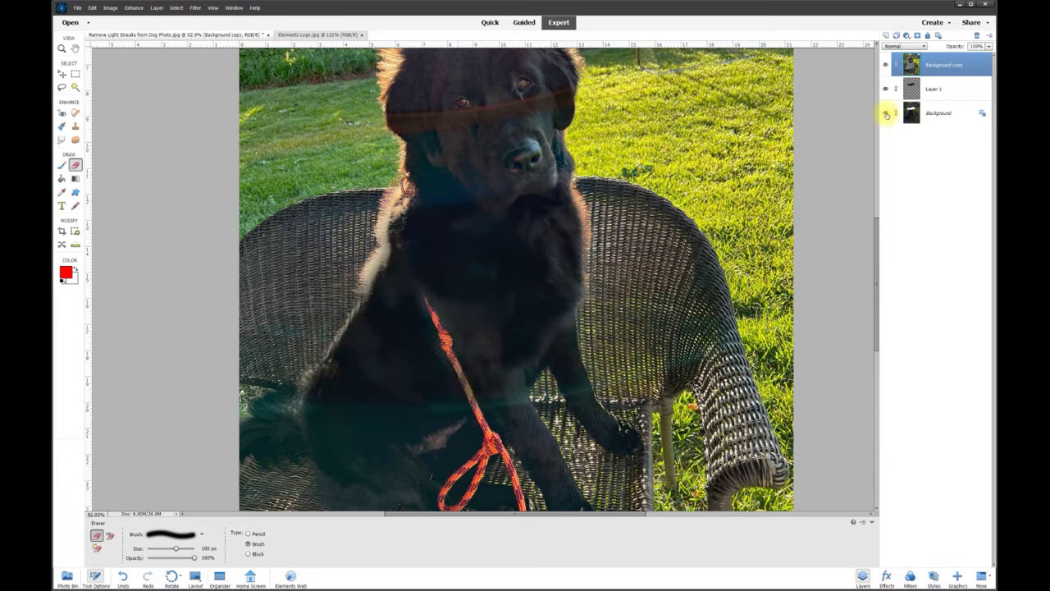
# Step: Apply Hue -45 and Saturation -42 to the Background layer via Hue/Saturation
pyautogui.click(945, 114)
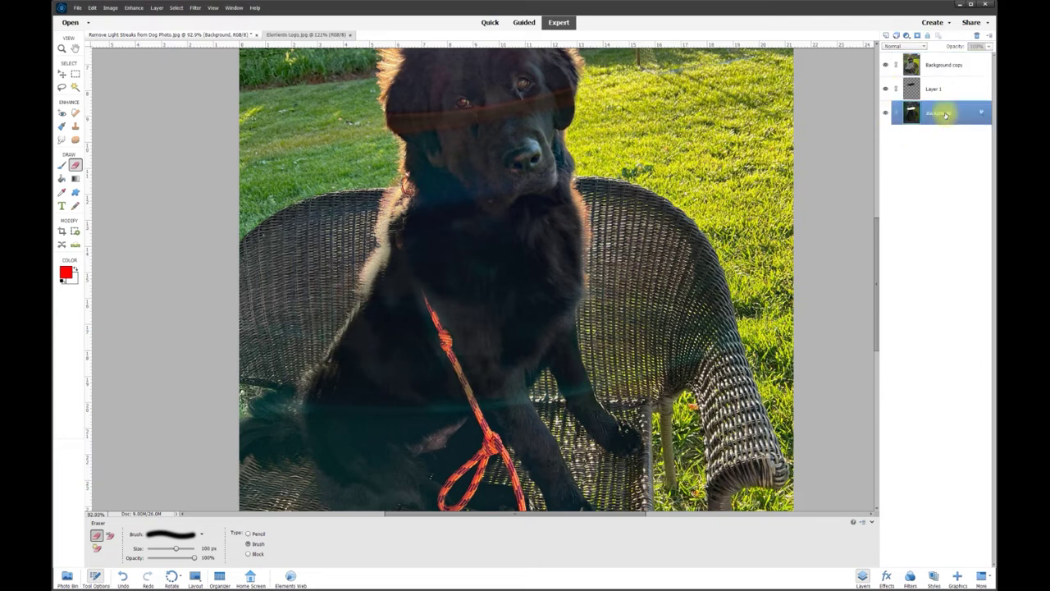
pyautogui.click(134, 8)
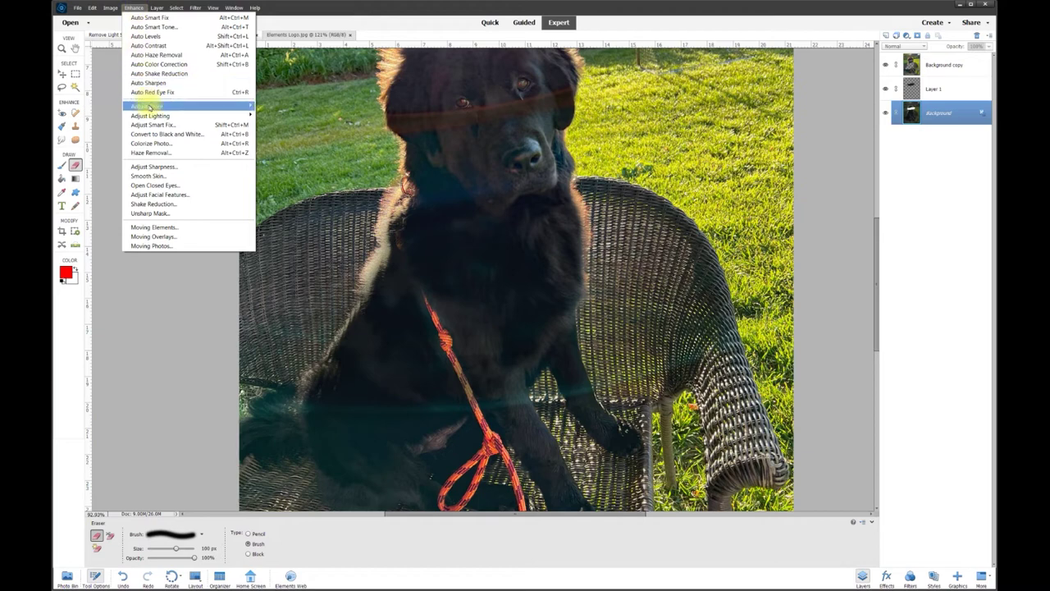
pyautogui.moveTo(145, 105)
pyautogui.click(286, 115)
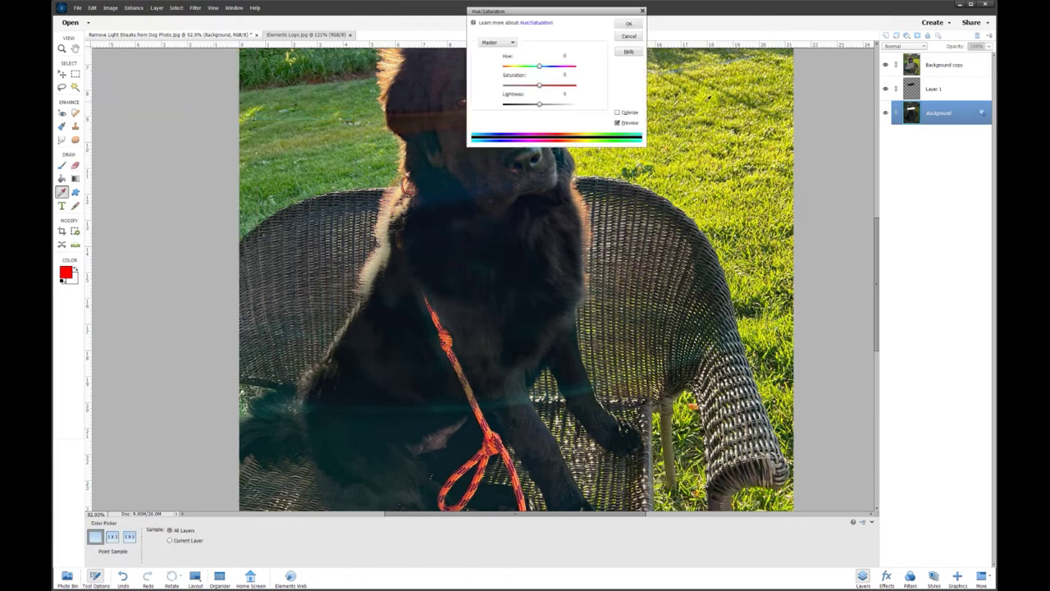
pyautogui.moveTo(573, 15); pyautogui.dragTo(652, 13)
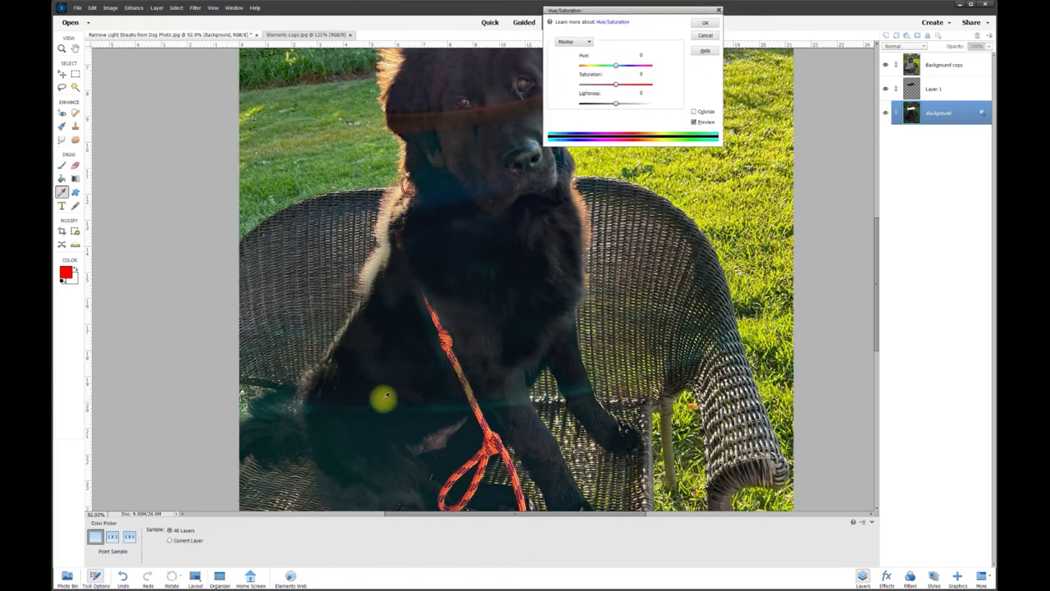
pyautogui.moveTo(614, 71)
pyautogui.mouseDown()
pyautogui.moveTo(599, 72)
pyautogui.moveTo(680, 70)
pyautogui.moveTo(578, 74)
pyautogui.moveTo(629, 75)
pyautogui.mouseUp()
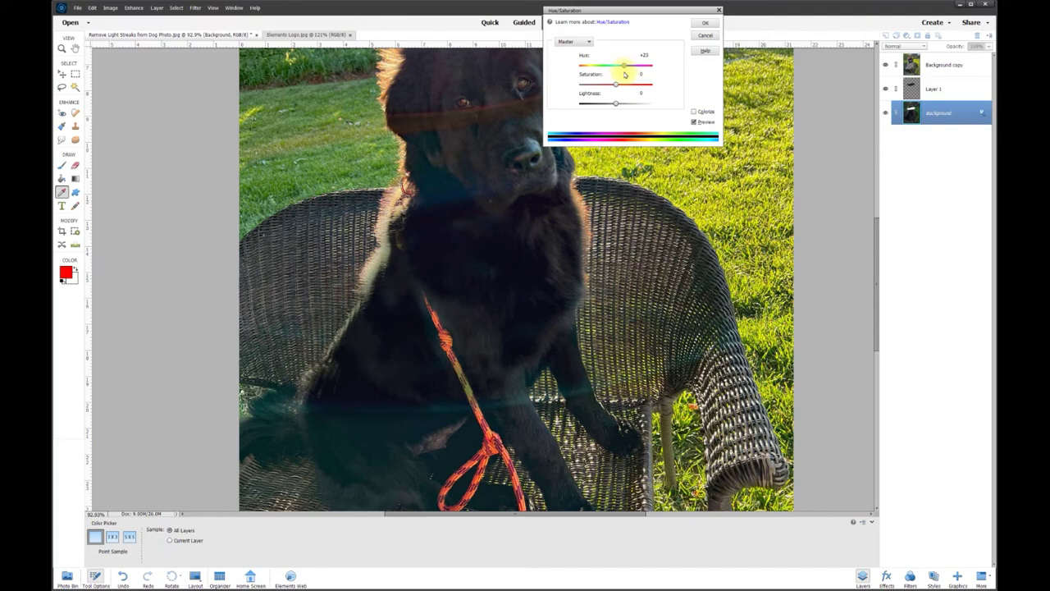
pyautogui.moveTo(612, 73); pyautogui.dragTo(600, 70)
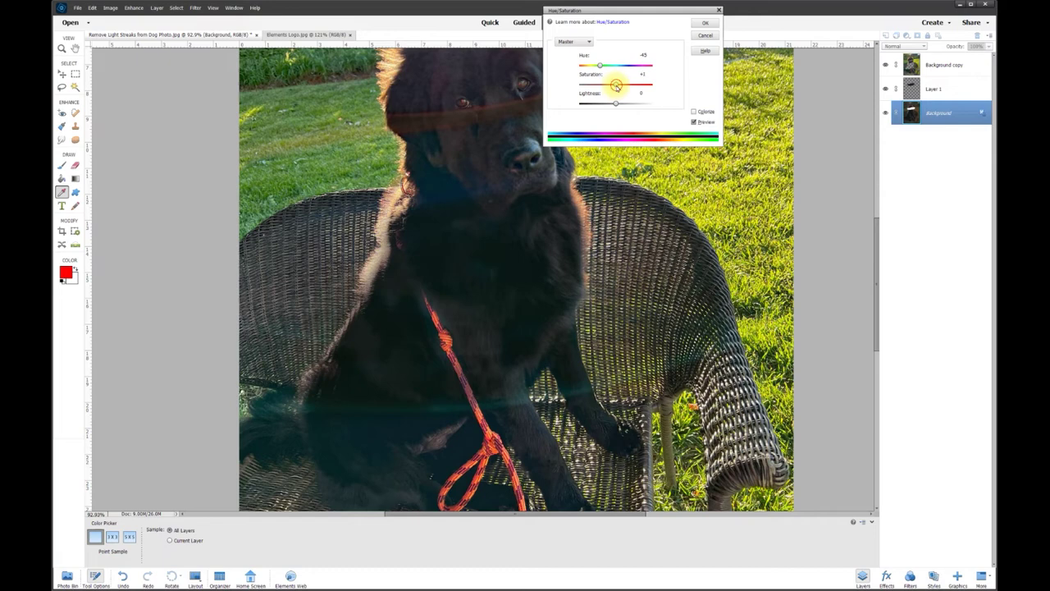
pyautogui.moveTo(611, 86)
pyautogui.mouseDown()
pyautogui.moveTo(628, 84)
pyautogui.moveTo(598, 84)
pyautogui.moveTo(616, 105)
pyautogui.mouseUp()
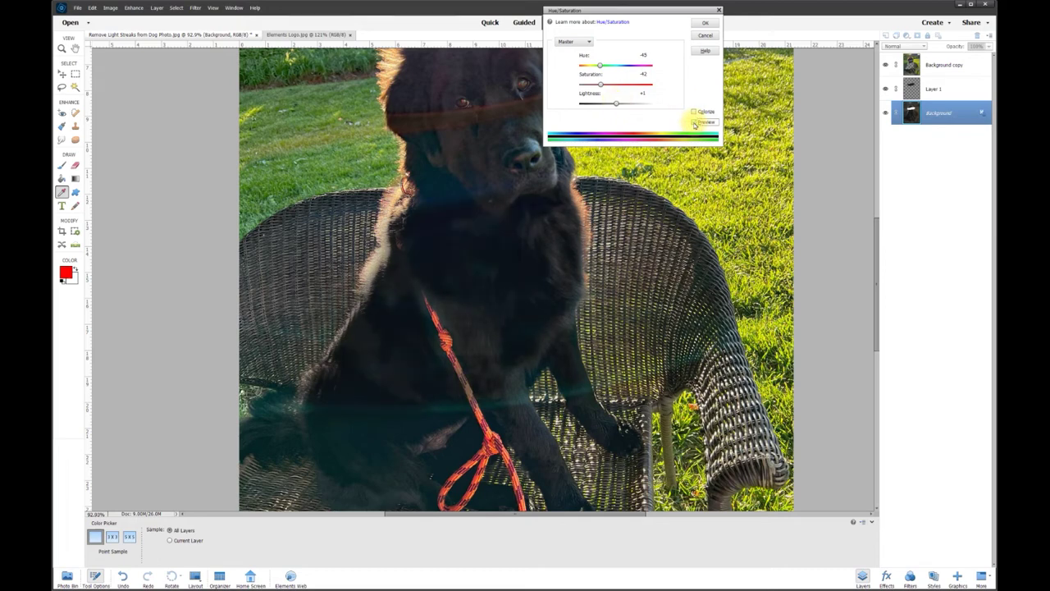
pyautogui.click(705, 23)
# Step: Give the Background copy layer Contrast 40 with Brightness 0 via Brightness/Contrast
pyautogui.press('e')
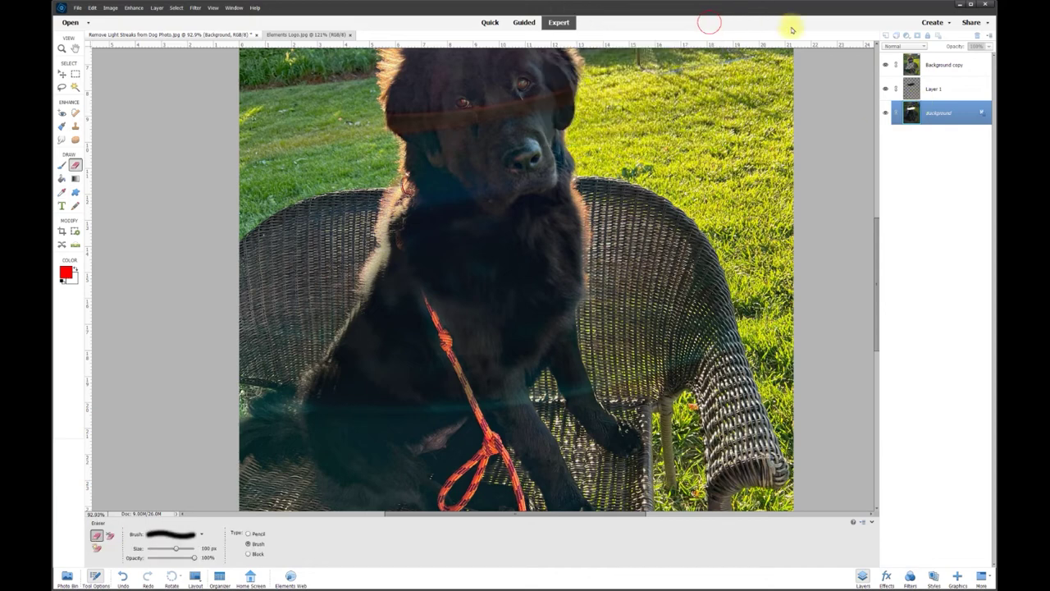
pyautogui.click(948, 68)
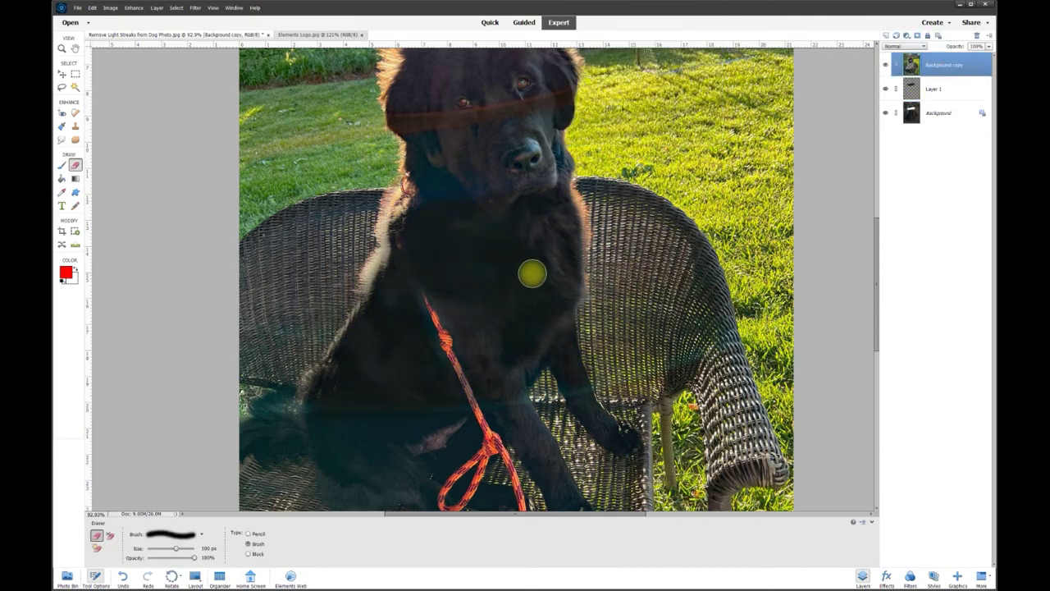
pyautogui.scroll(-2, 492, 286)
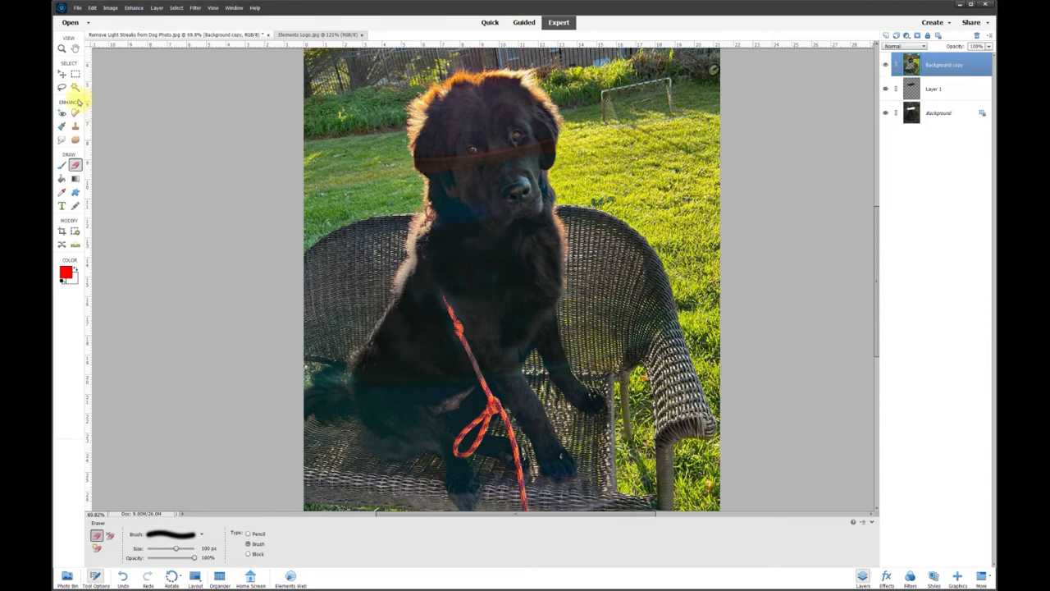
pyautogui.click(63, 75)
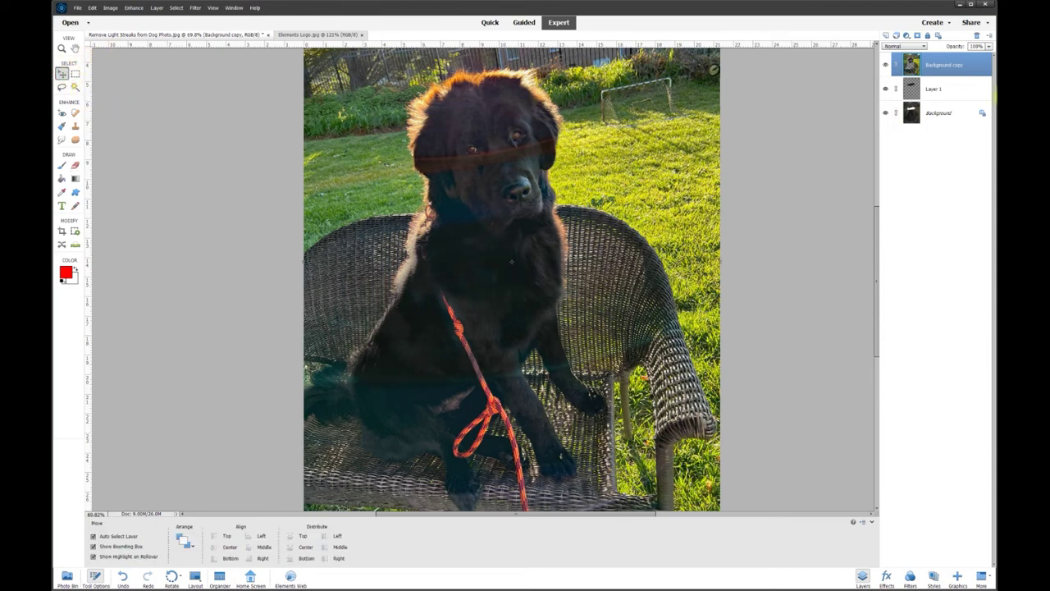
pyautogui.click(134, 7)
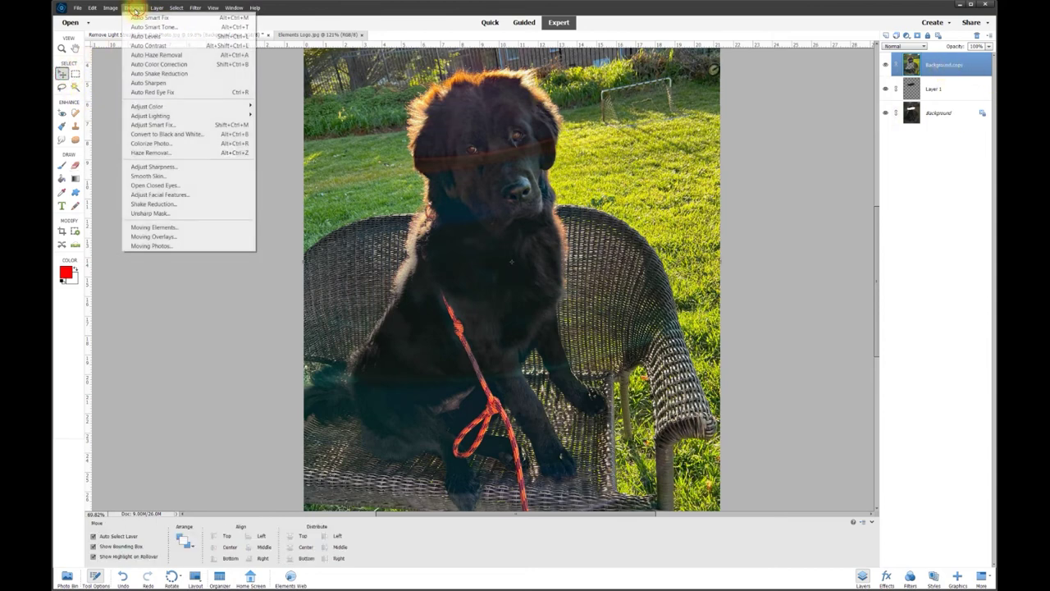
pyautogui.moveTo(141, 115)
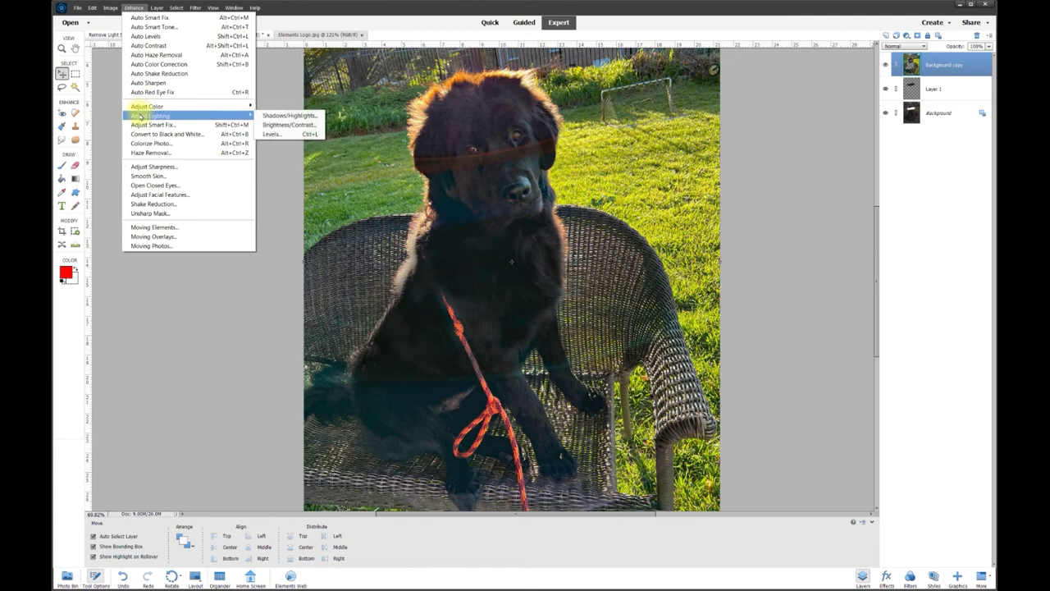
pyautogui.click(274, 124)
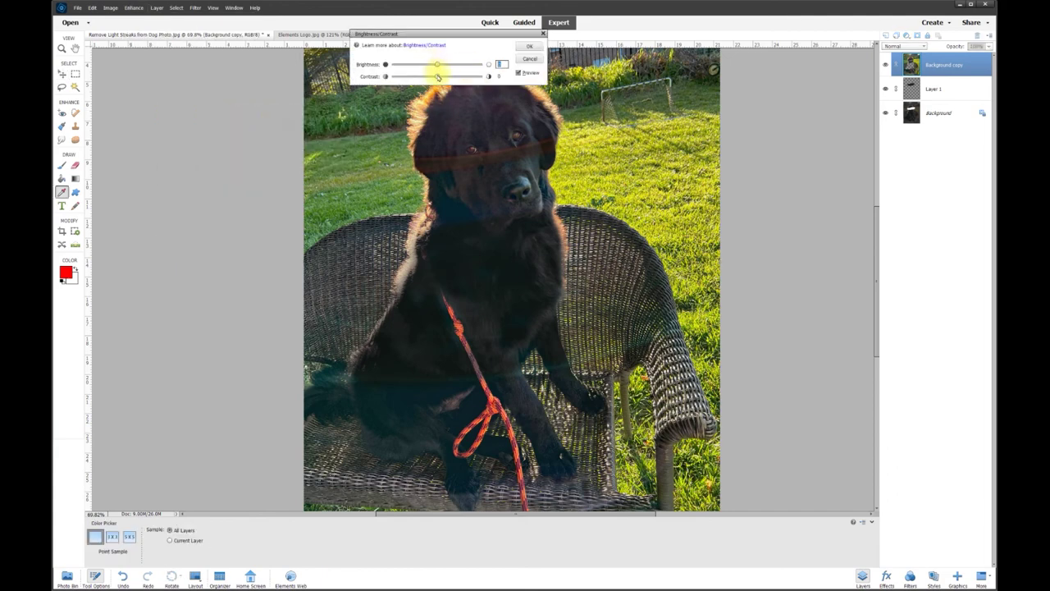
pyautogui.moveTo(434, 77); pyautogui.dragTo(424, 79)
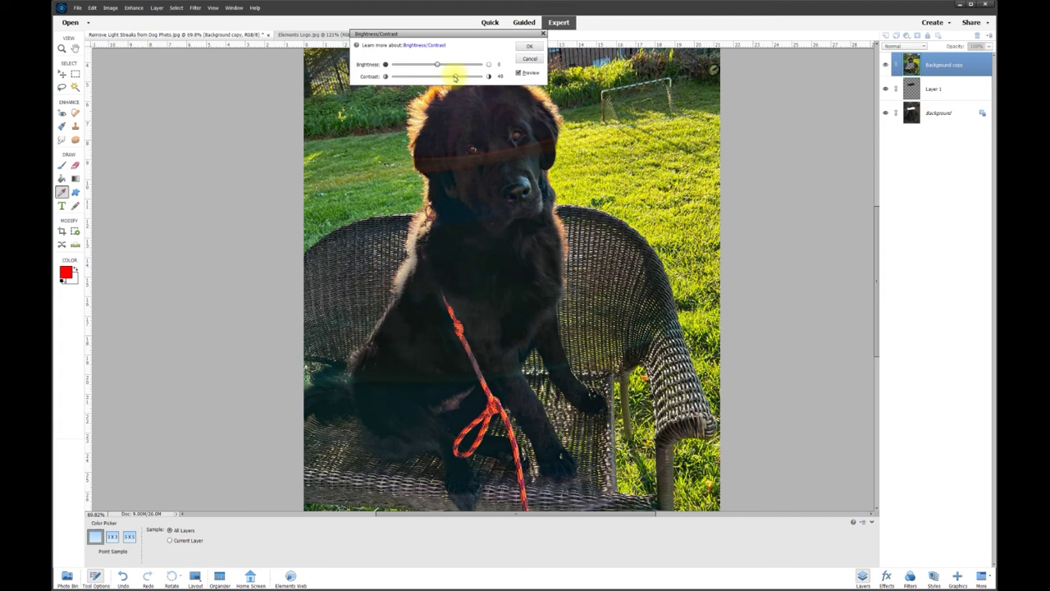
pyautogui.click(518, 73)
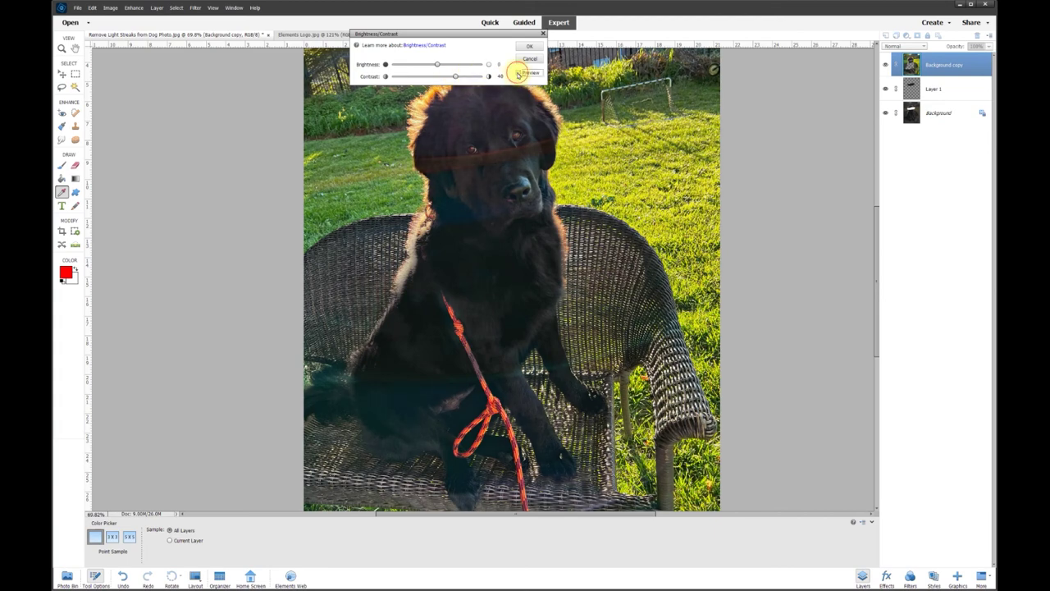
pyautogui.click(531, 47)
# Step: Select the Background layer and zoom out to see the whole dog photo
pyautogui.press('v')
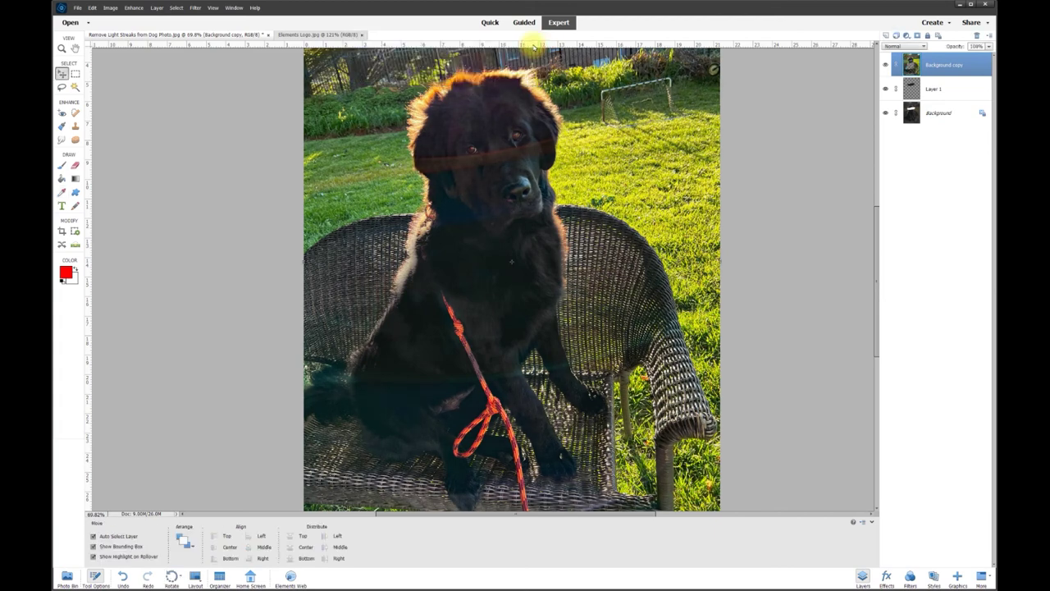
pyautogui.click(487, 274)
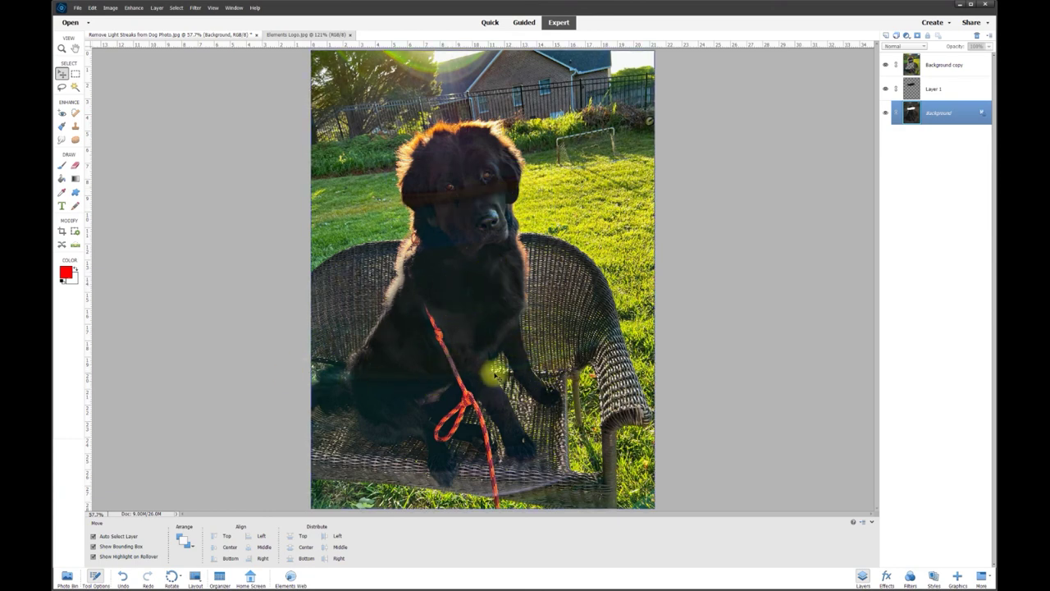
pyautogui.scroll(-1, 492, 369)
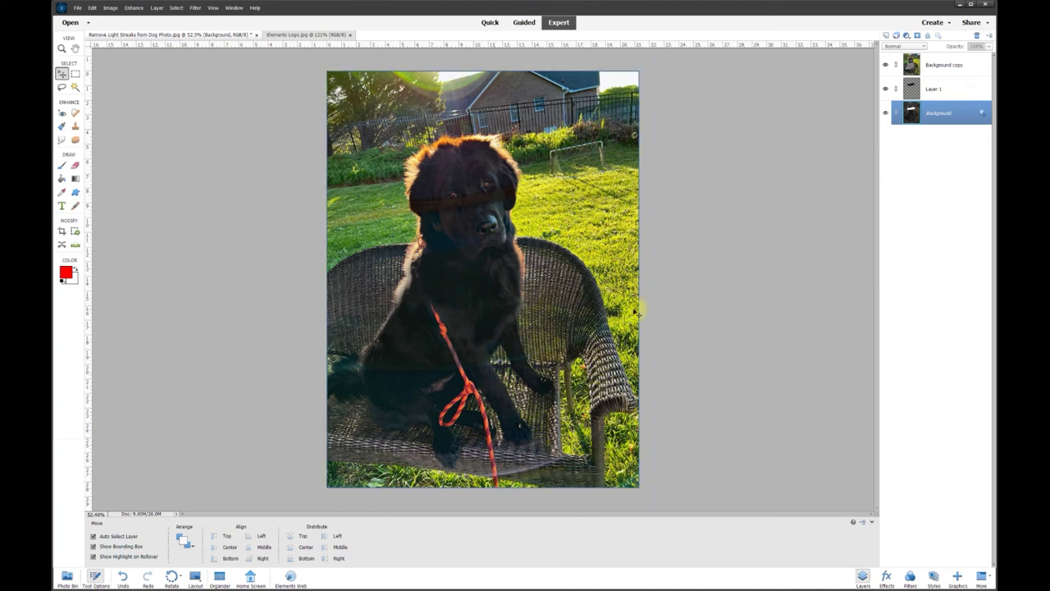